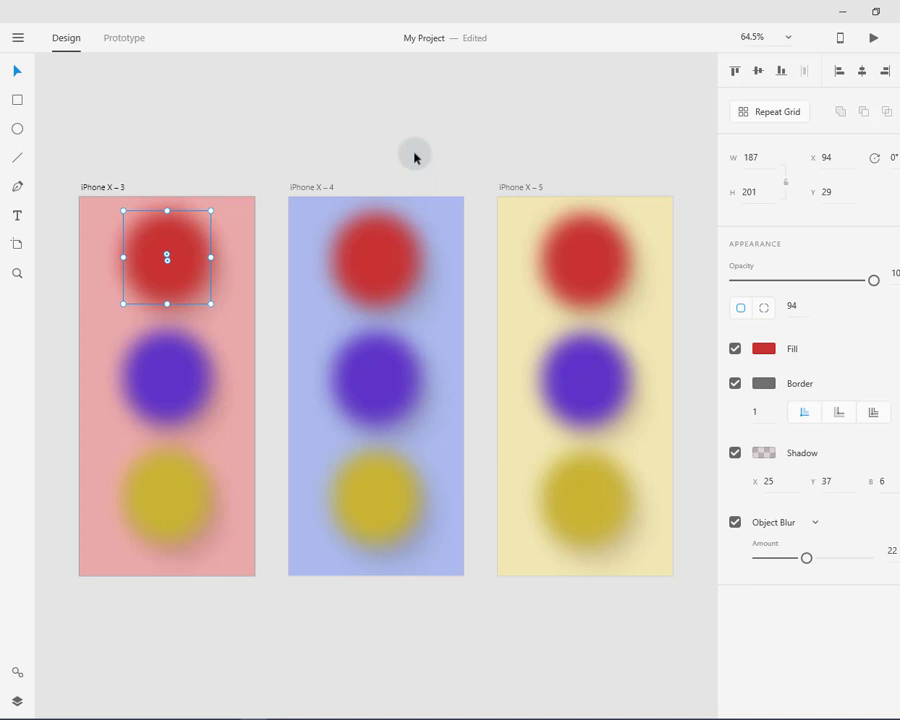
# Step: Start a public prototype from Share, titled 'My Project 1', with comments and hotspot hints allowed
pyautogui.click(895, 37)
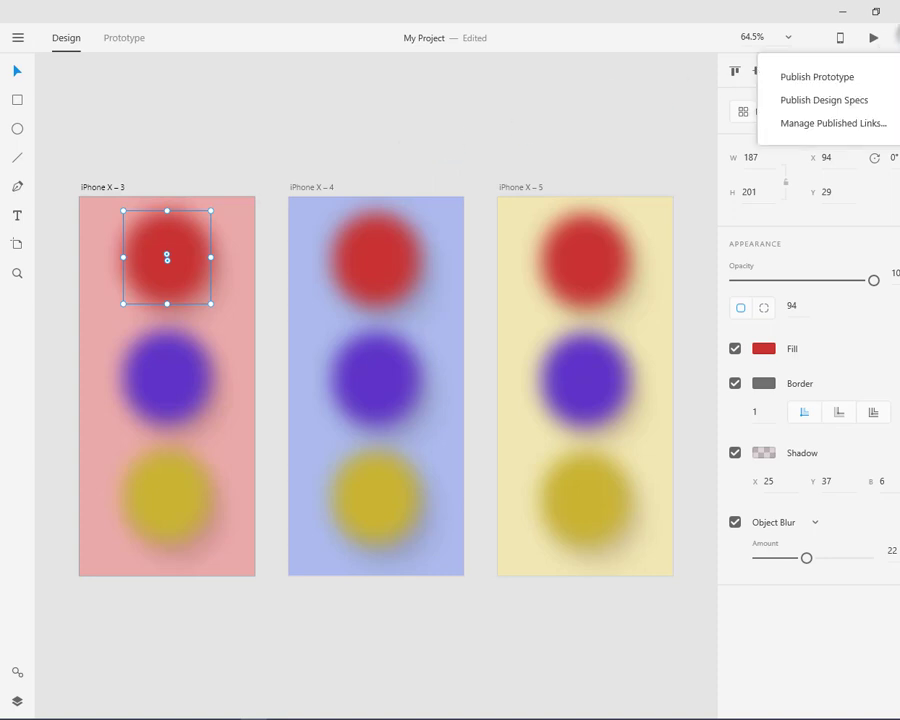
pyautogui.click(799, 86)
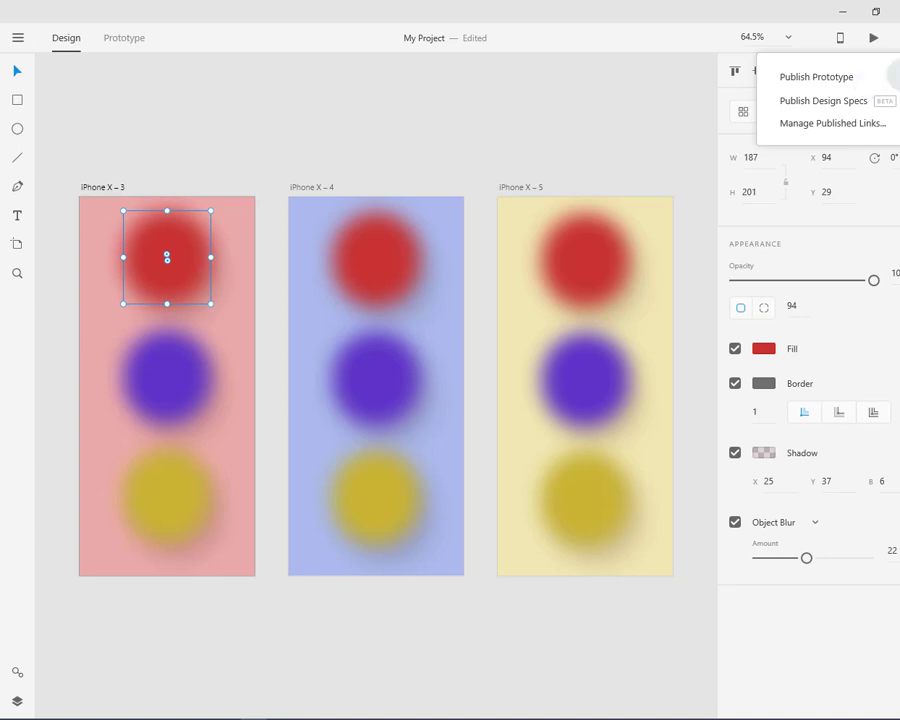
pyautogui.click(822, 83)
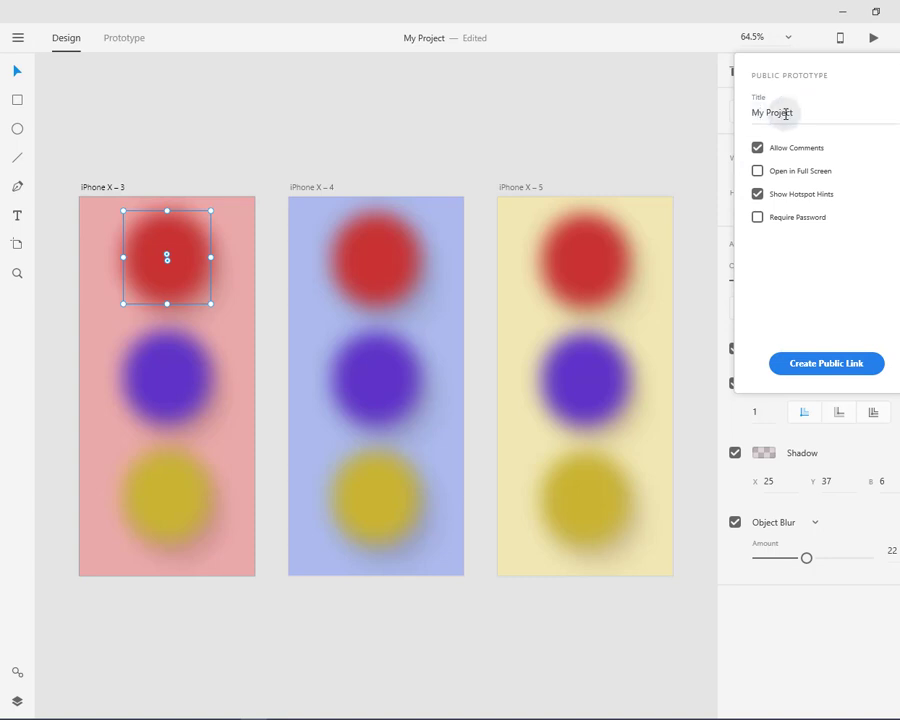
pyautogui.tripleClick(796, 110)
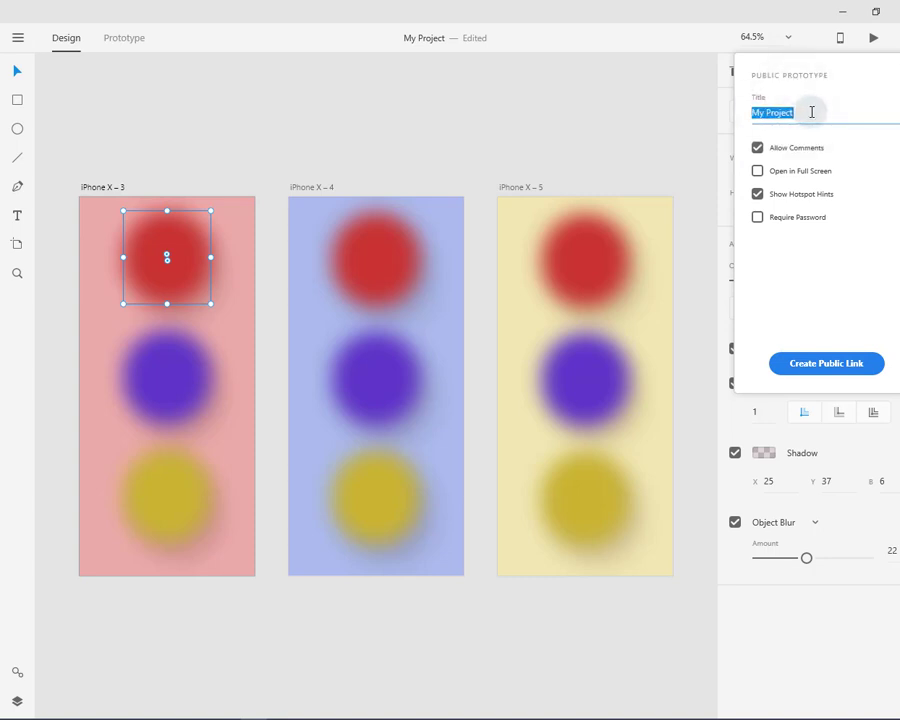
pyautogui.click(812, 112)
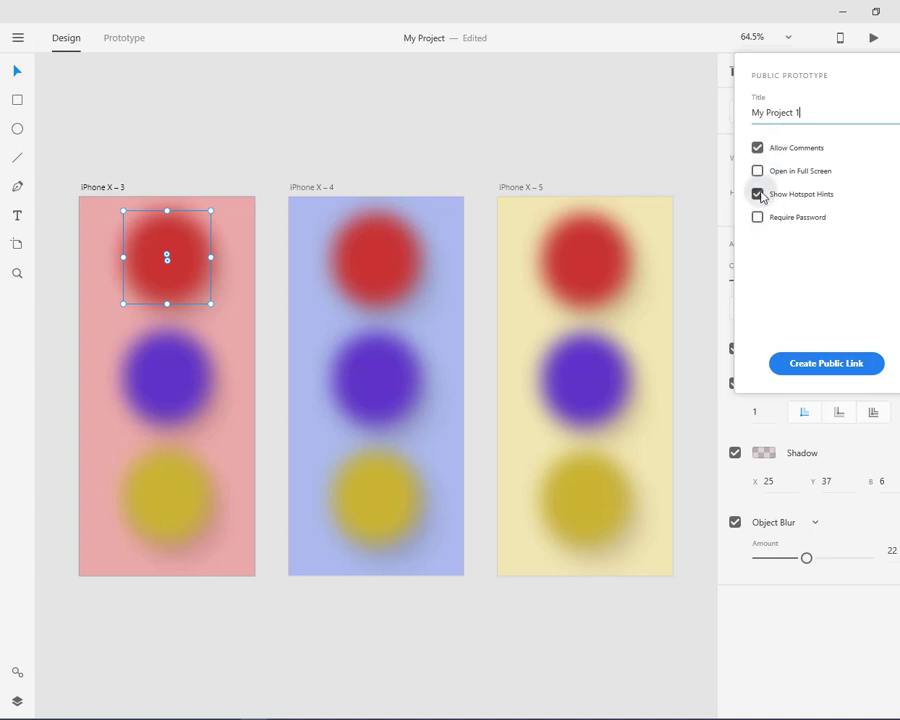
pyautogui.click(825, 365)
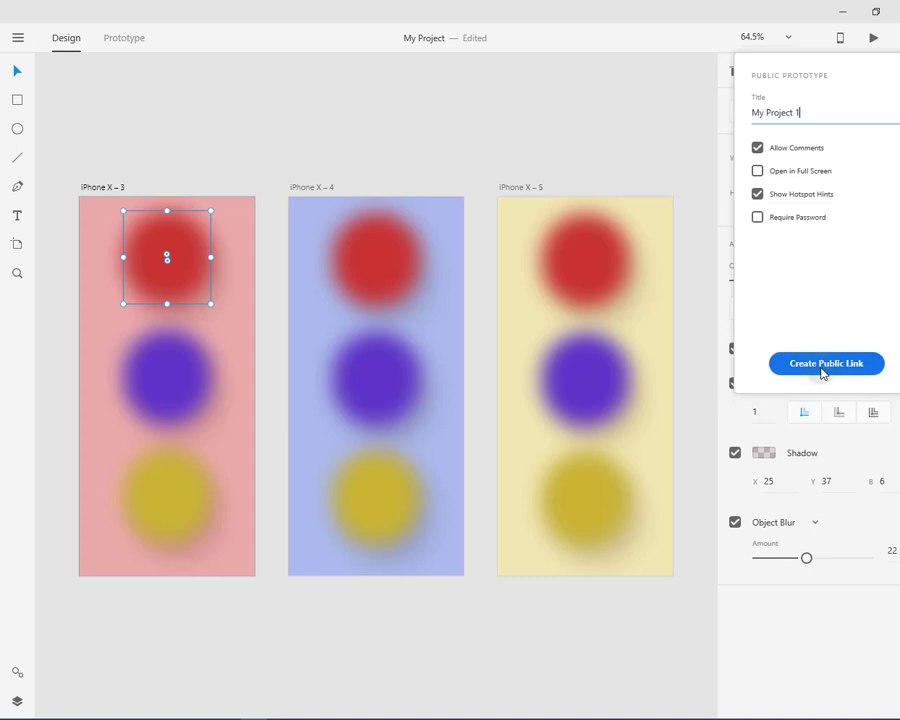
pyautogui.click(807, 365)
# Step: Create the public link for 'My Project 1' and open it in the browser
pyautogui.click(818, 366)
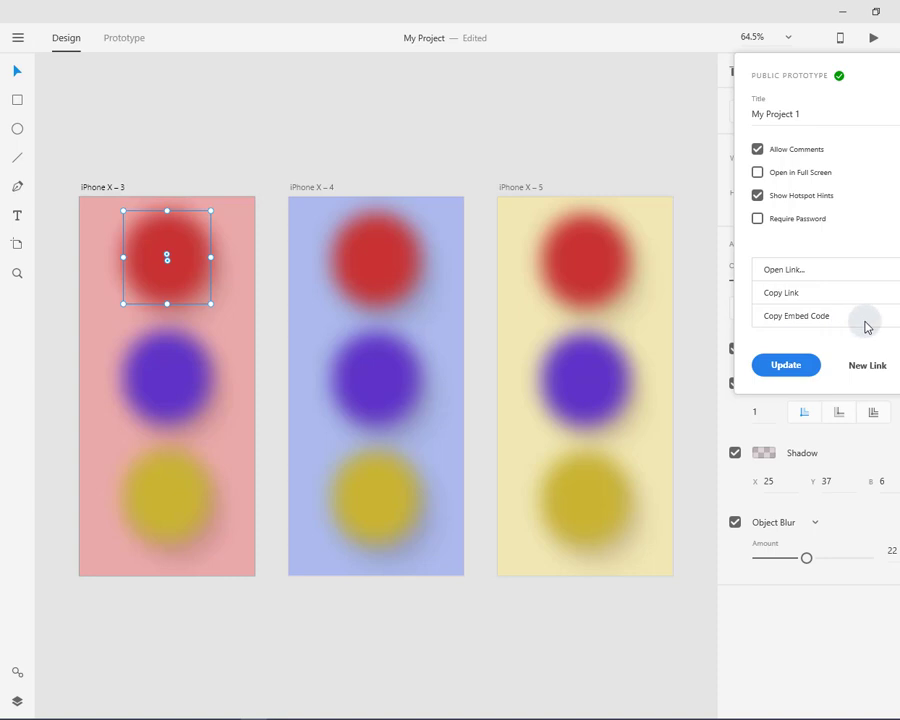
pyautogui.click(780, 271)
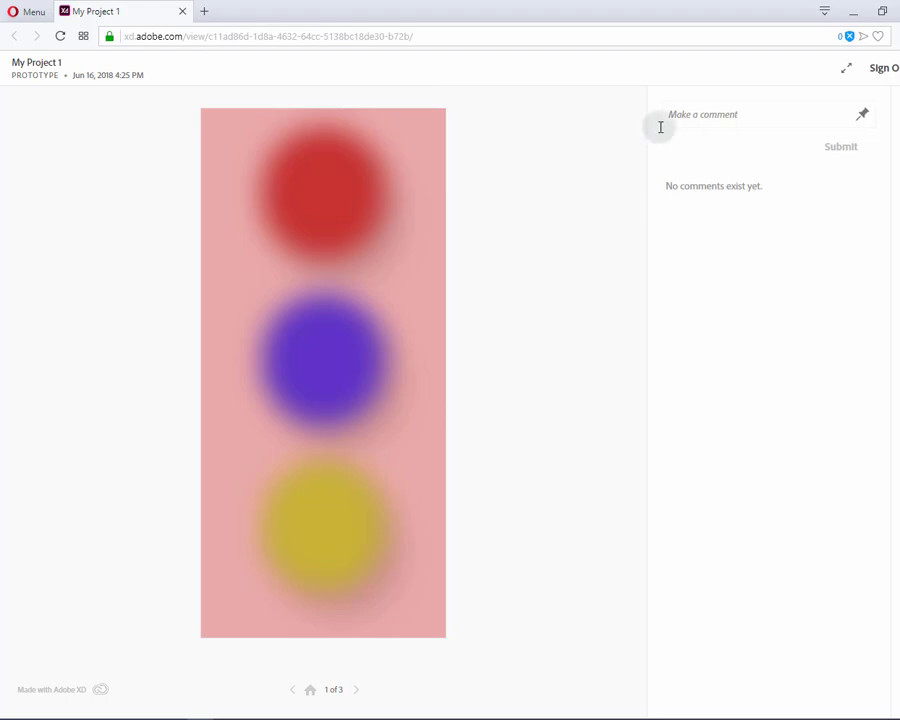
pyautogui.click(380, 255)
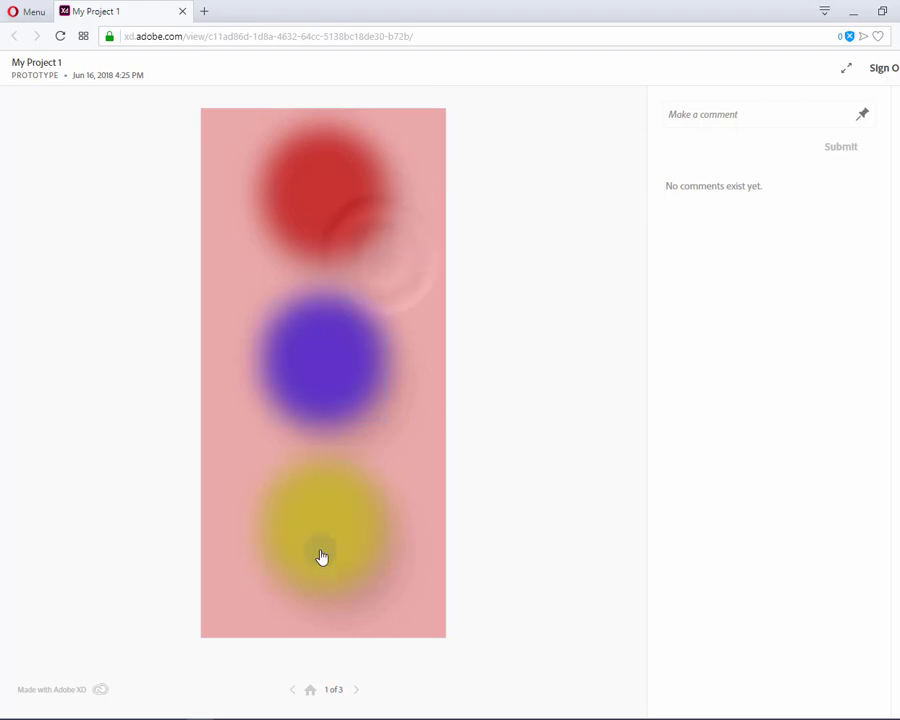
pyautogui.click(425, 200)
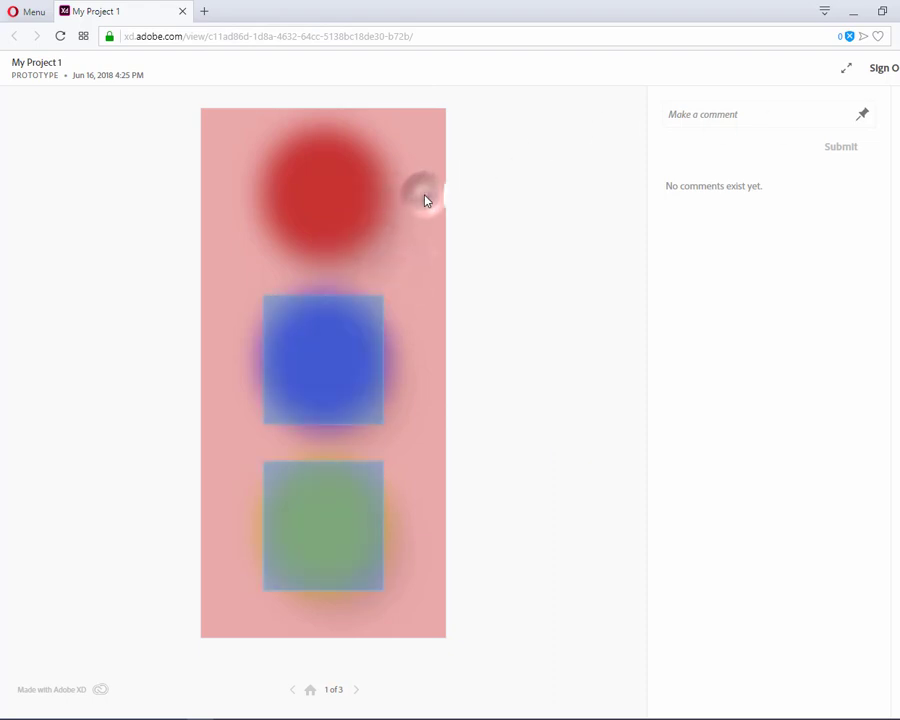
pyautogui.click(274, 660)
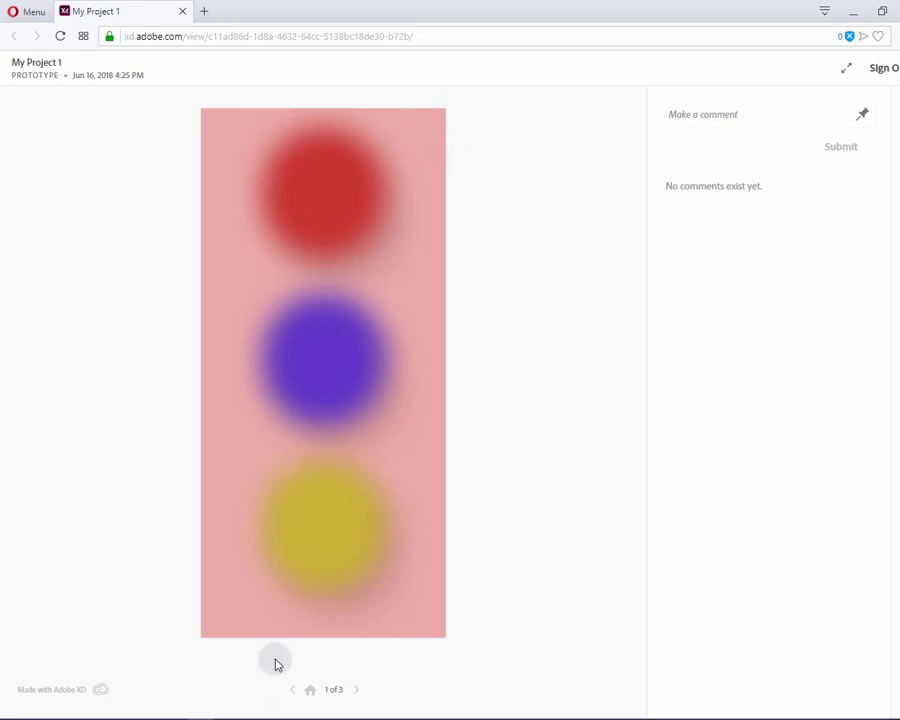
pyautogui.click(395, 275)
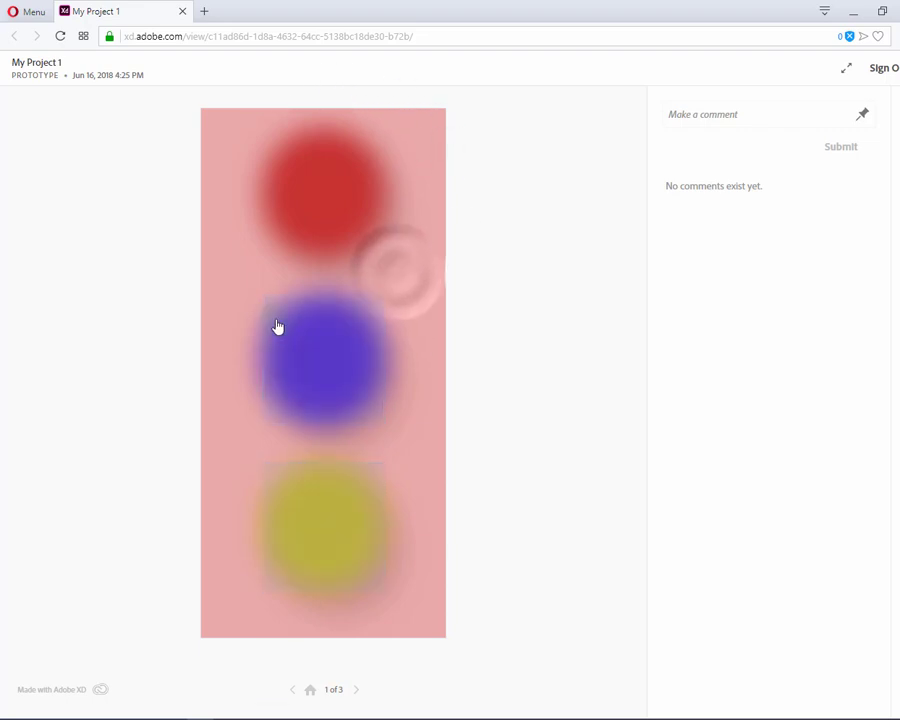
pyautogui.click(345, 618)
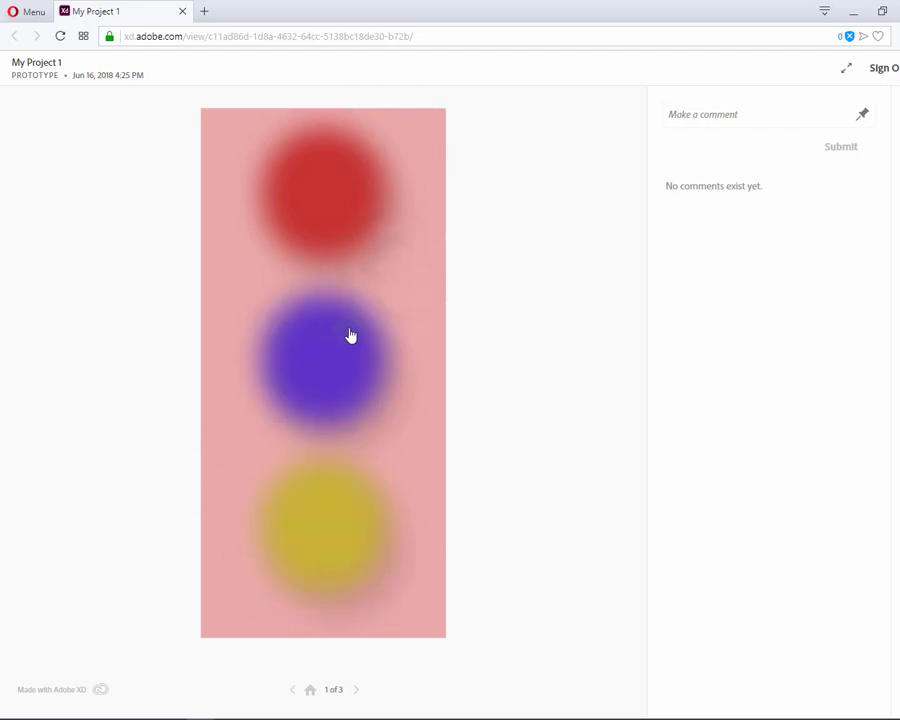
pyautogui.click(422, 258)
pyautogui.click(847, 72)
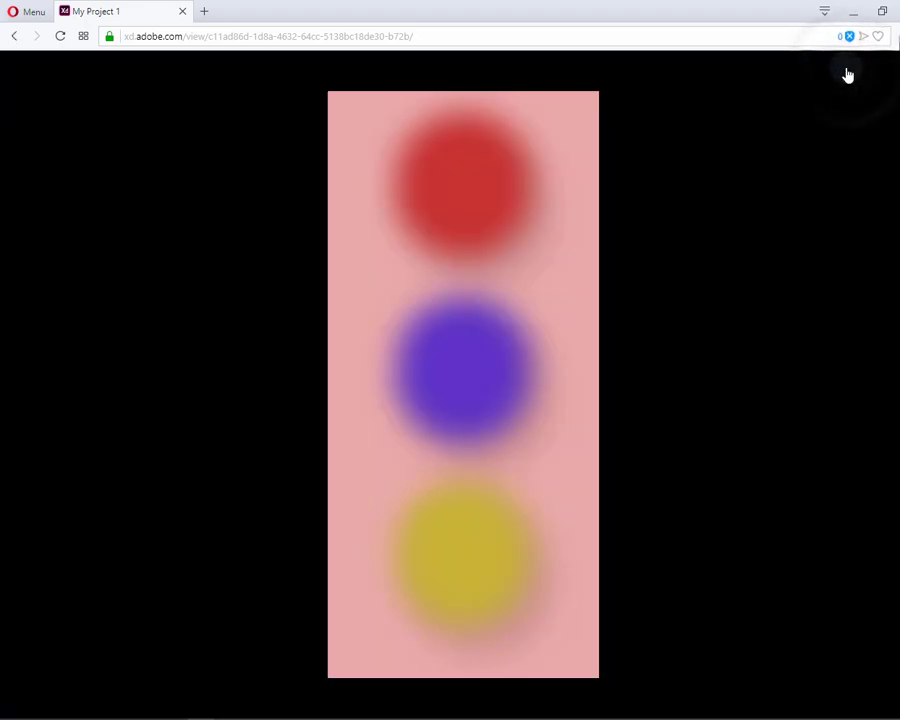
pyautogui.click(473, 231)
pyautogui.click(472, 195)
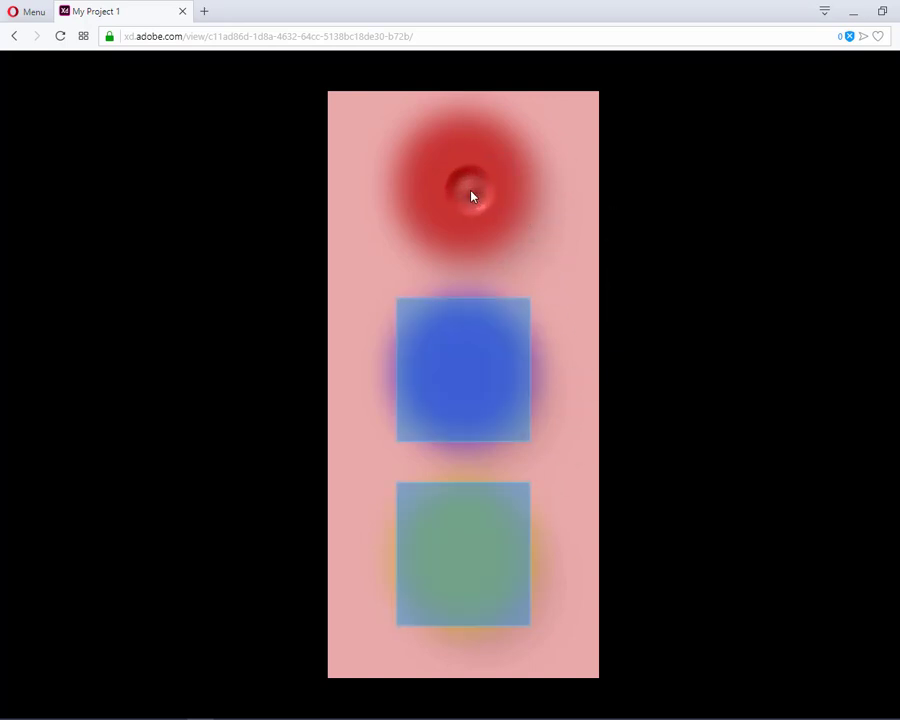
pyautogui.click(462, 378)
pyautogui.click(467, 580)
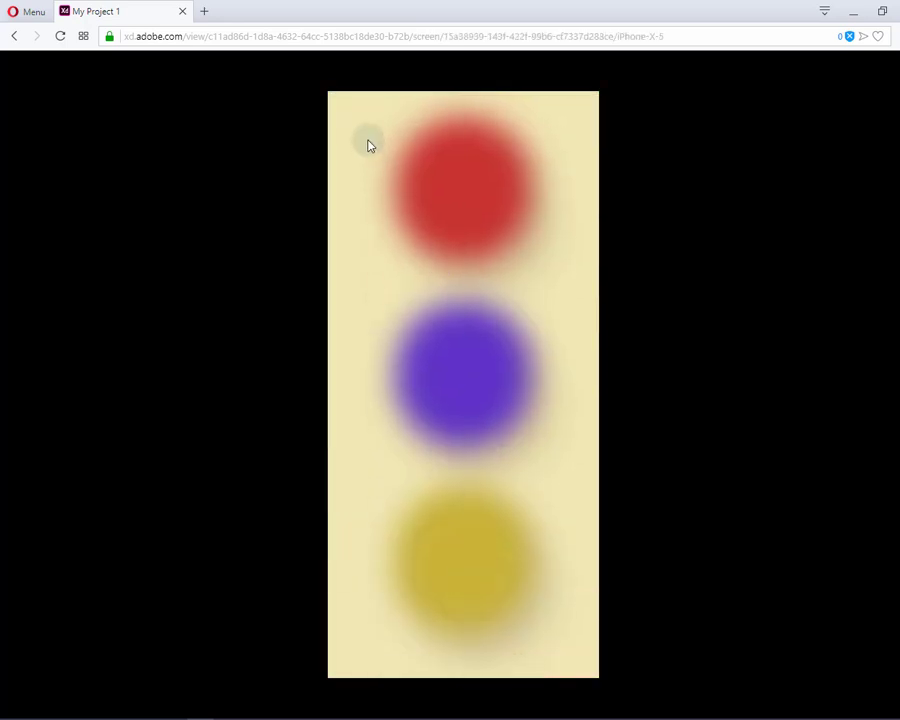
pyautogui.click(463, 386)
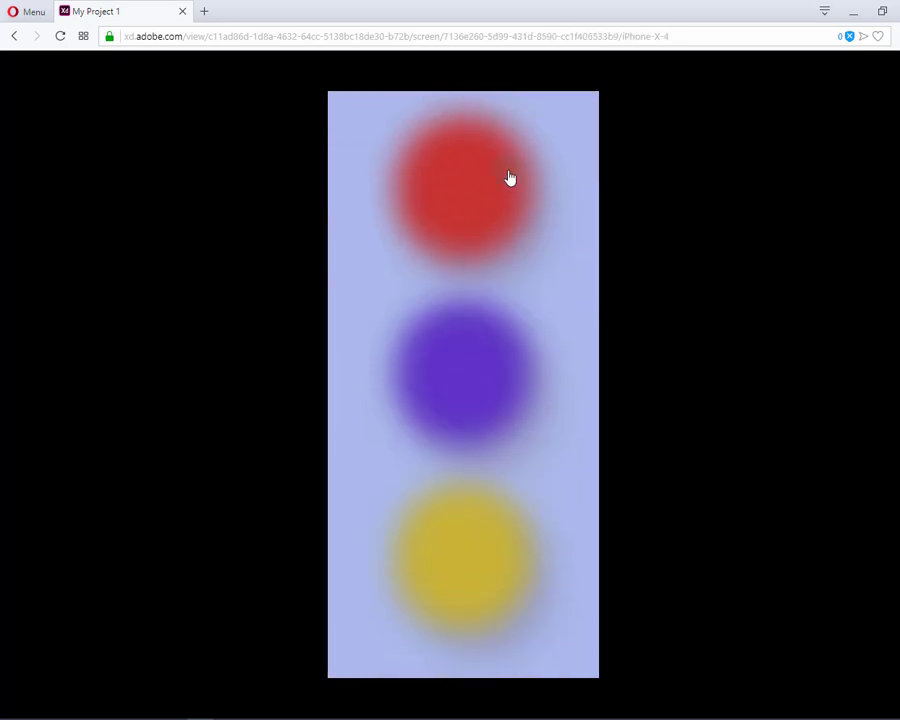
pyautogui.click(446, 553)
pyautogui.press('Escape')
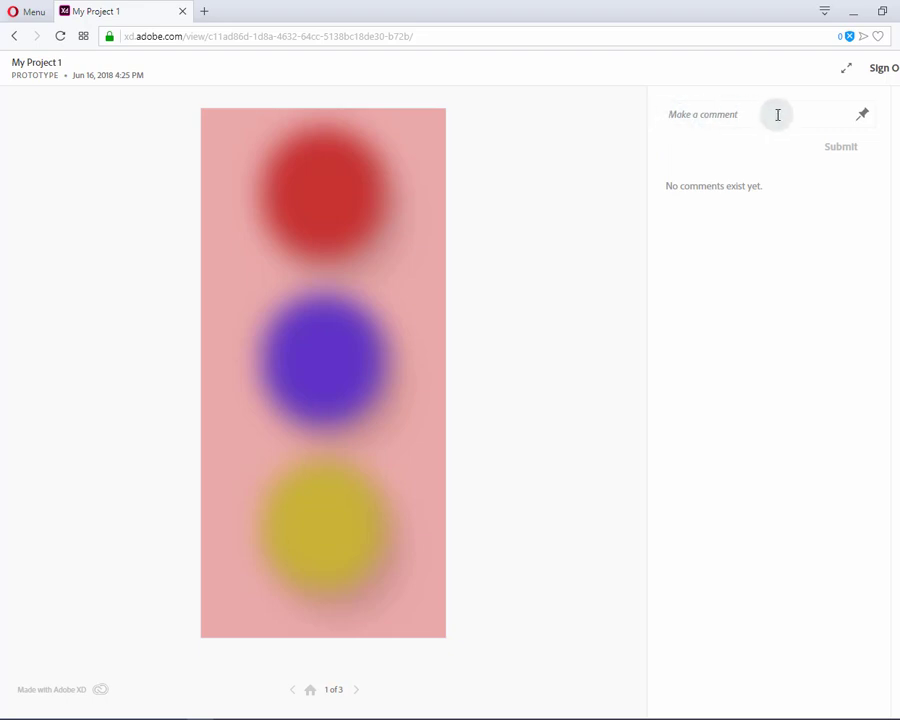
# Step: Pin a 'Change Color' comment between the red and blue circles on the pink screen
pyautogui.click(723, 115)
pyautogui.click(671, 117)
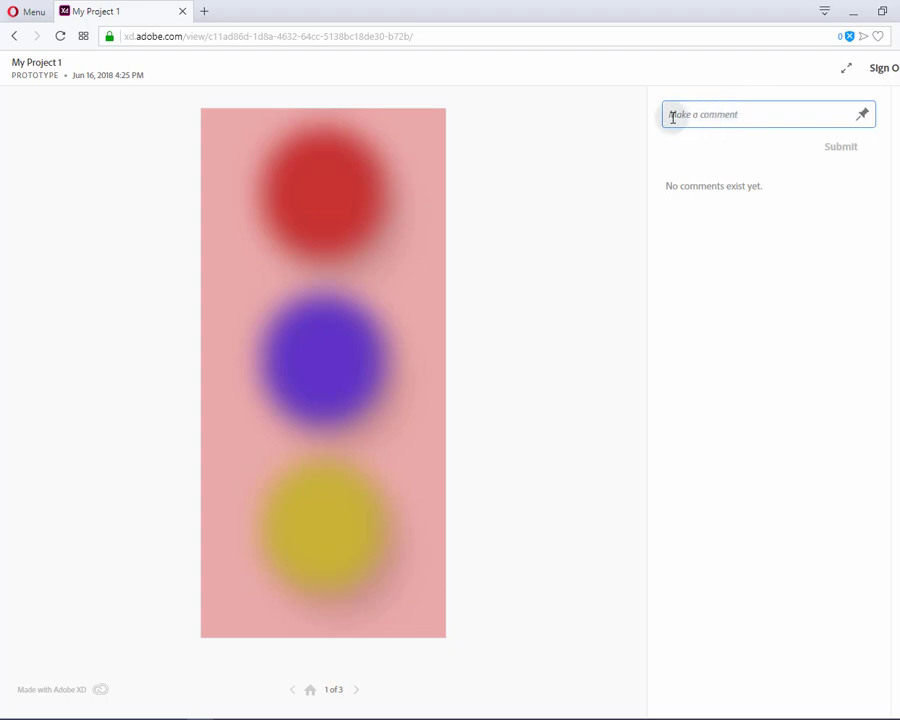
pyautogui.click(828, 128)
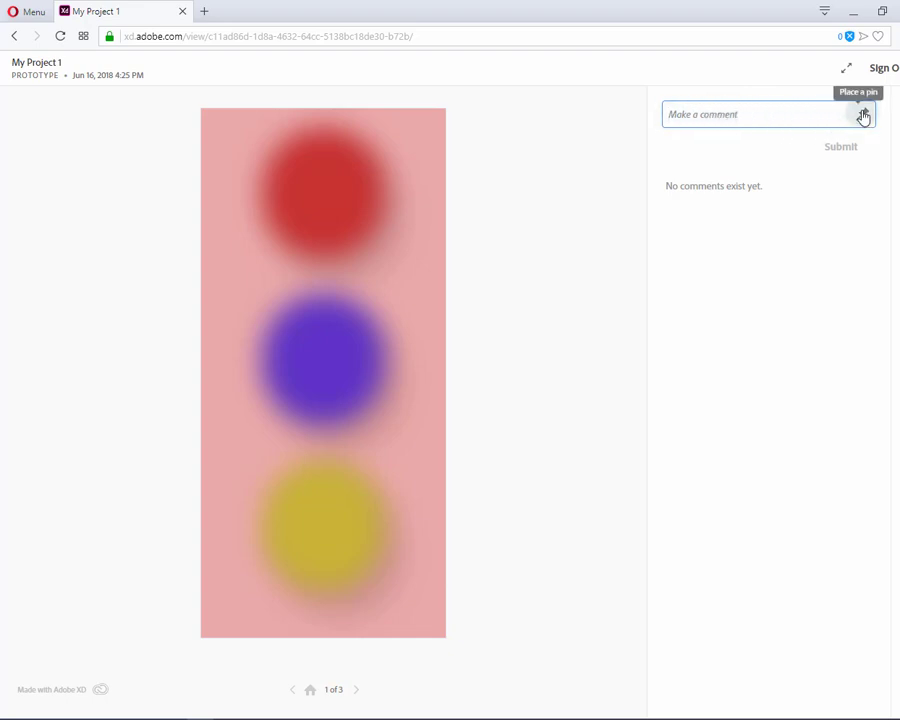
pyautogui.click(863, 117)
pyautogui.click(863, 117)
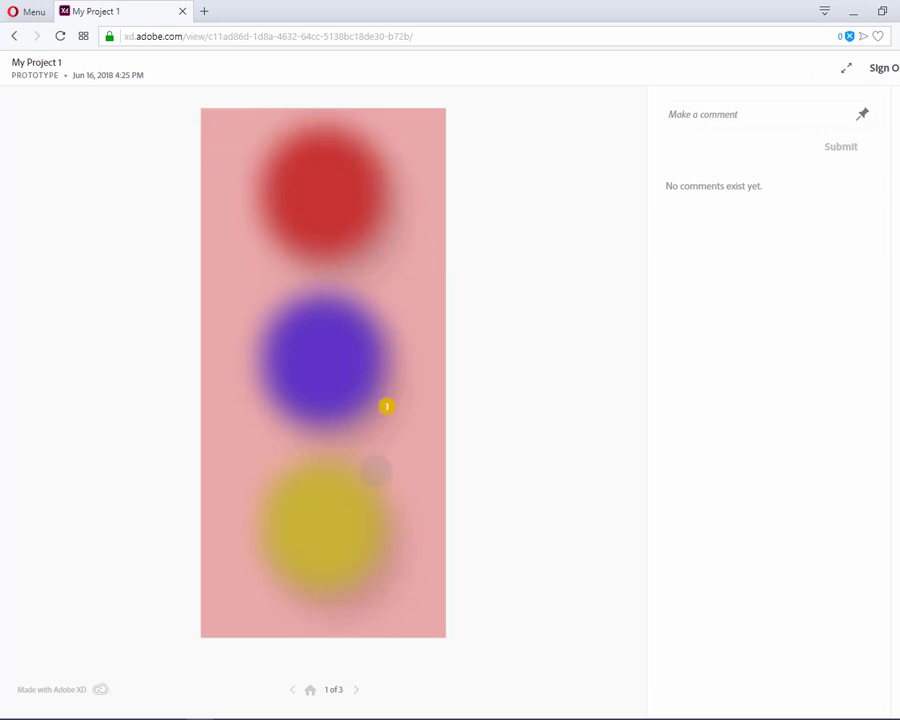
pyautogui.click(415, 287)
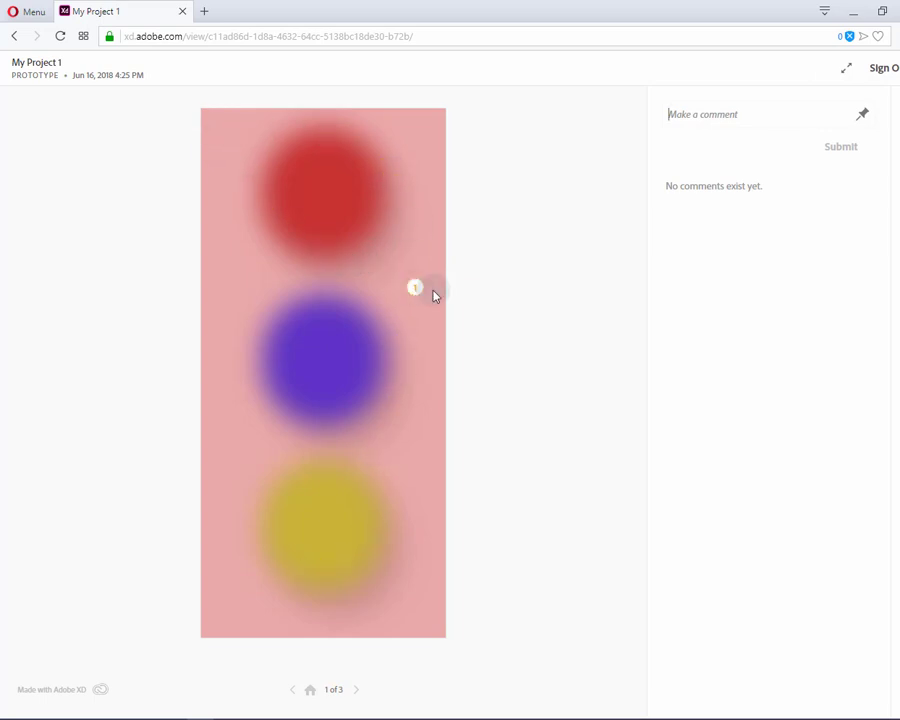
pyautogui.click(414, 284)
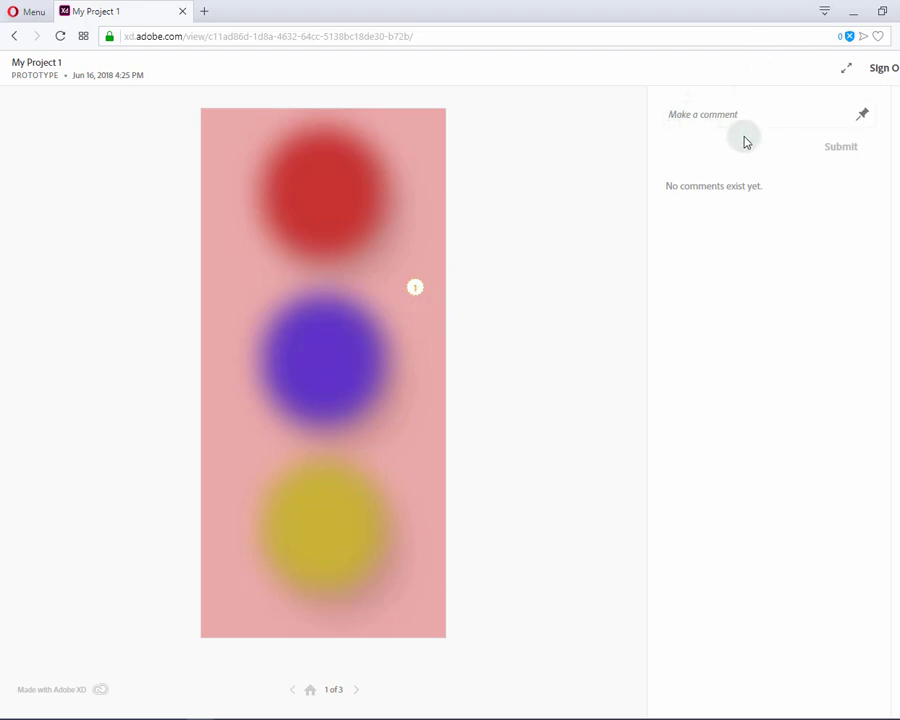
pyautogui.write('Change Colo')
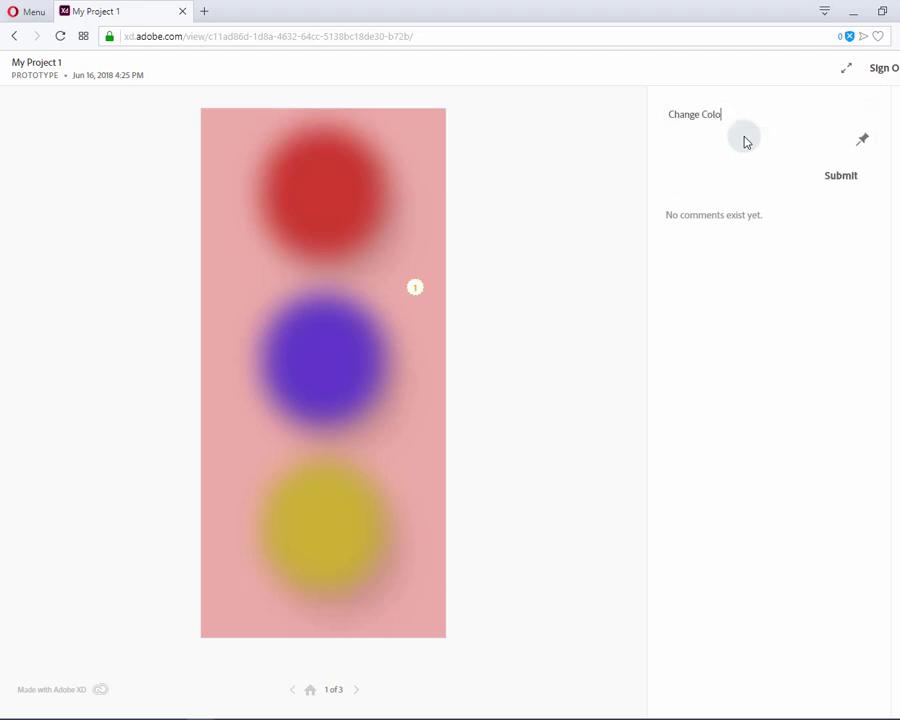
pyautogui.write('r')
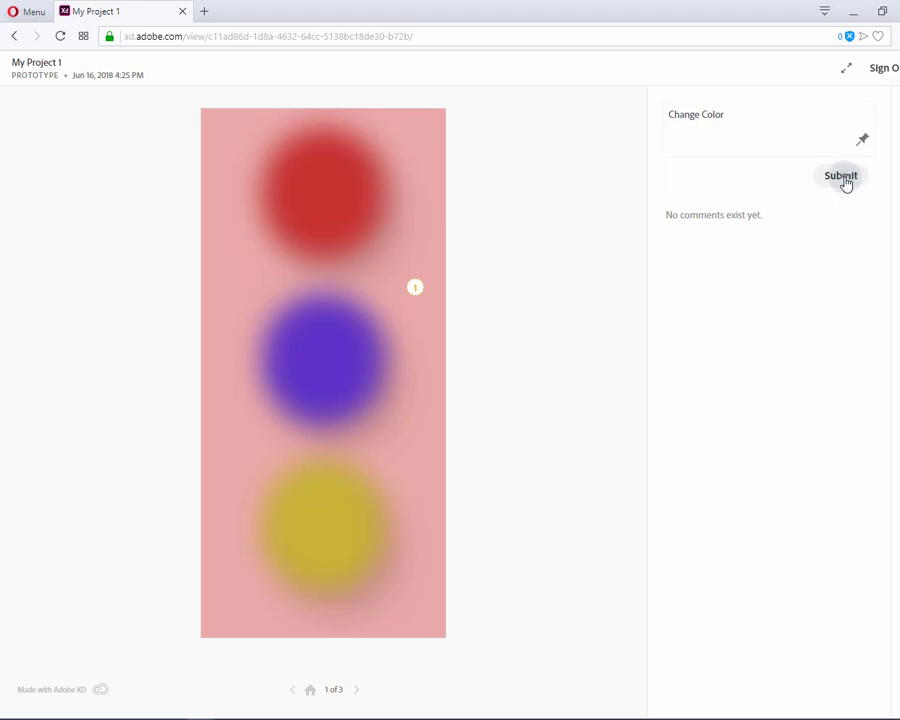
pyautogui.click(845, 183)
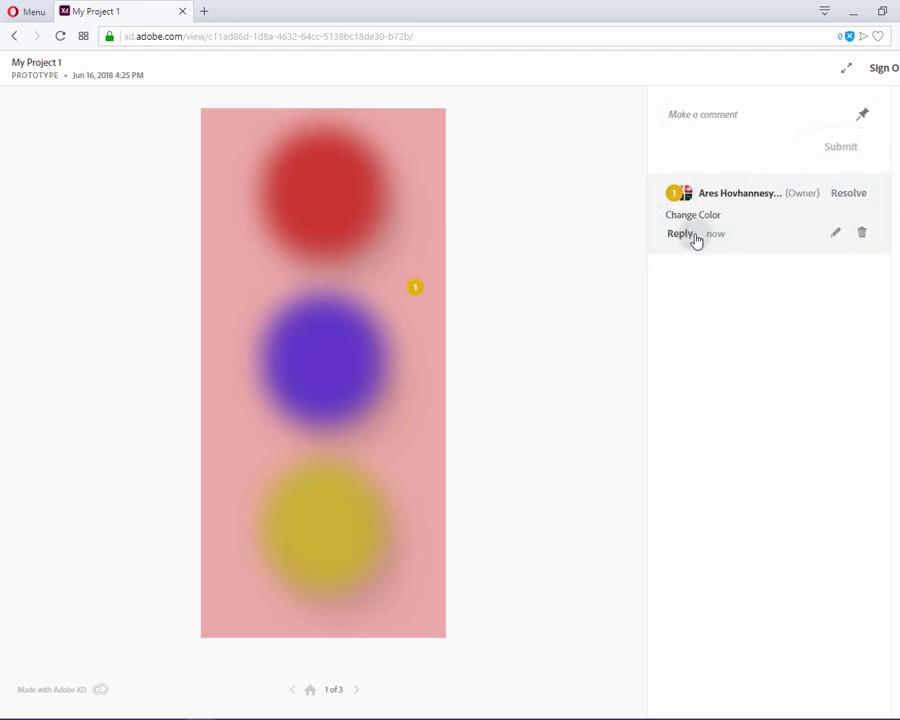
# Step: Resolve the 'Change Color' comment
pyautogui.moveTo(808, 213)
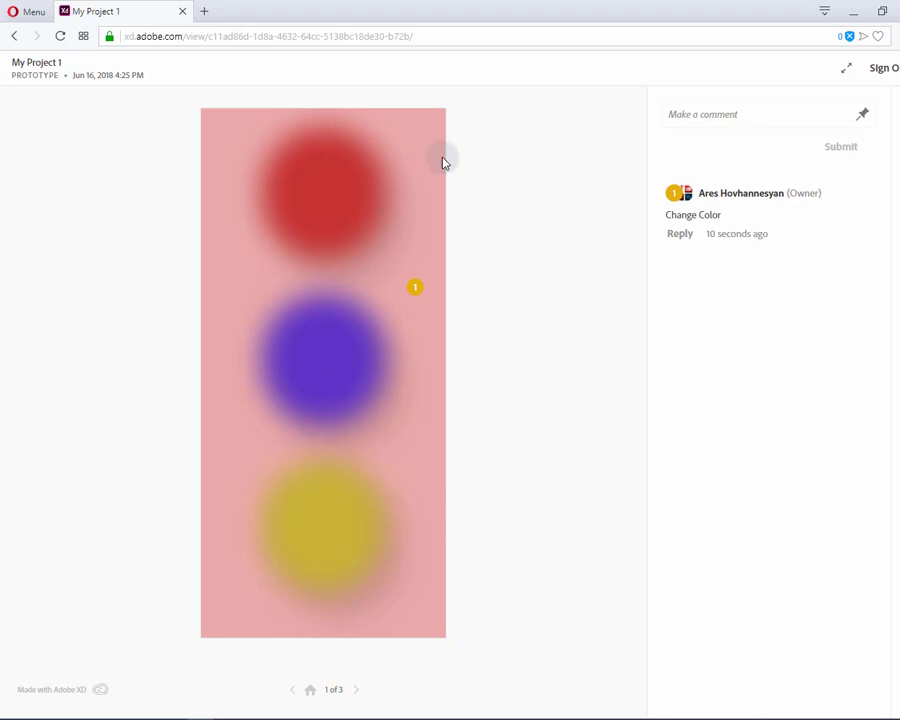
pyautogui.moveTo(864, 196)
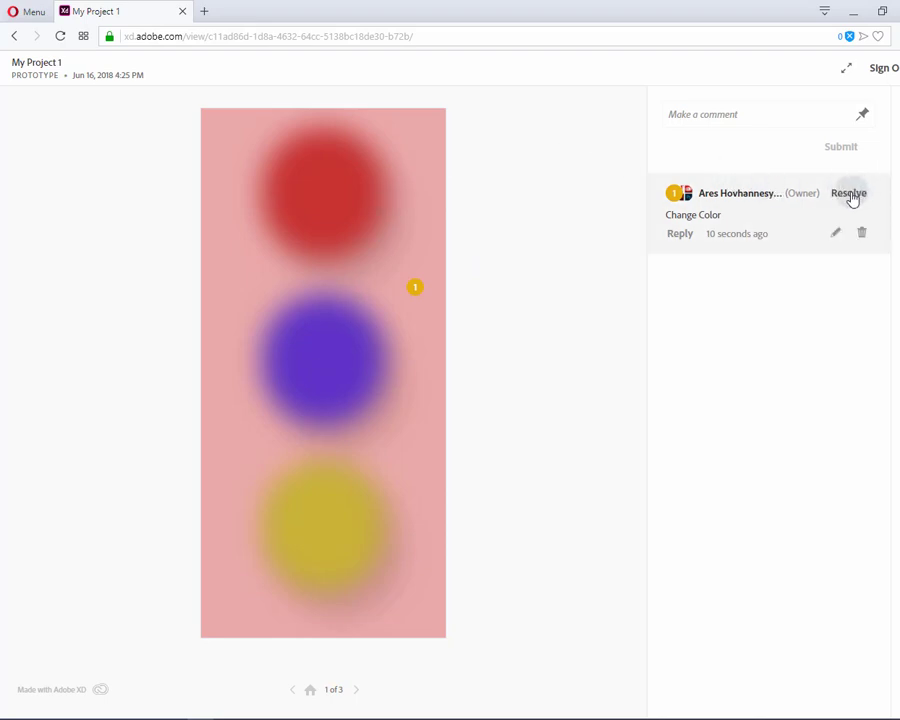
pyautogui.click(852, 197)
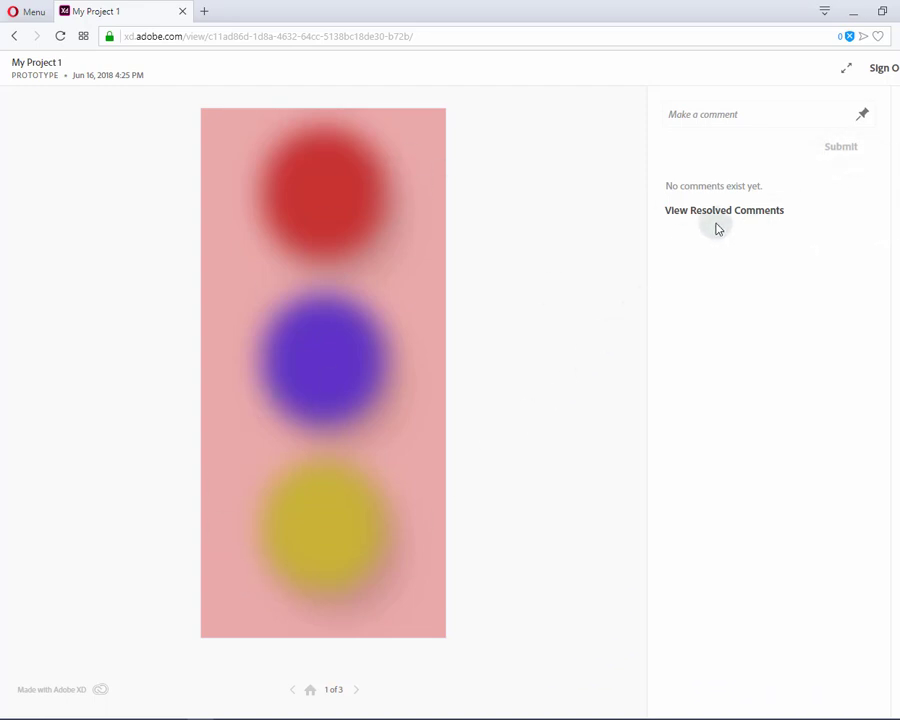
# Step: Check the comment appears under resolved comments, then switch back to unresolved comments
pyautogui.click(721, 219)
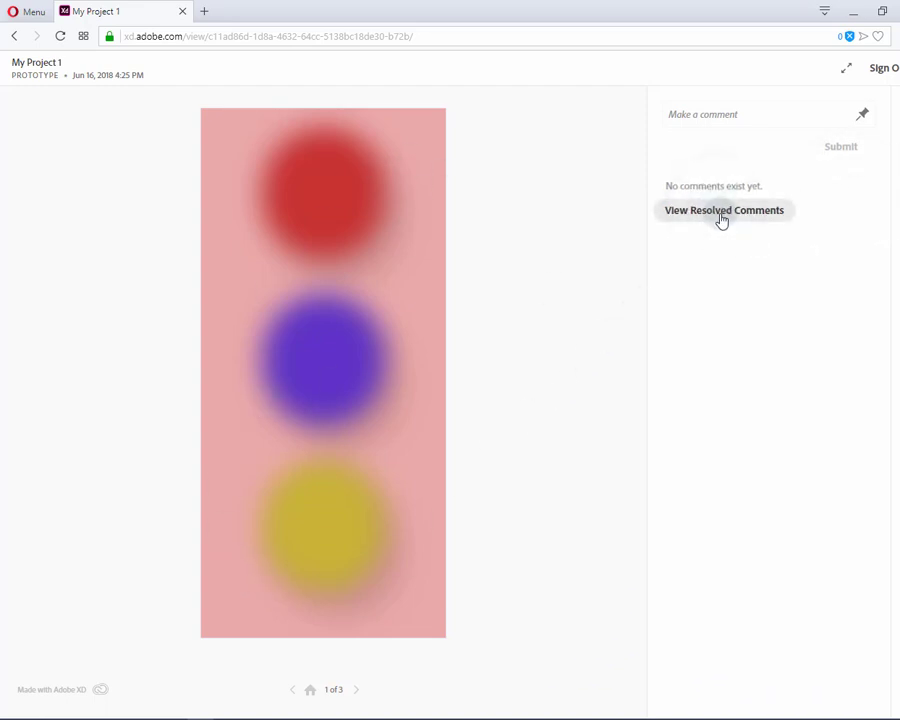
pyautogui.click(721, 219)
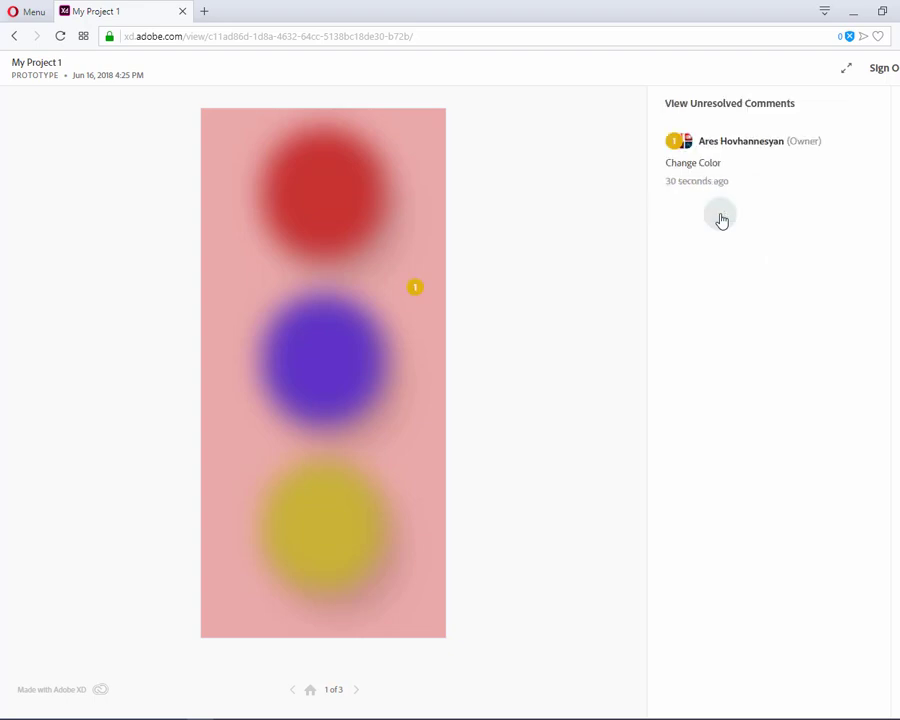
pyautogui.moveTo(727, 140)
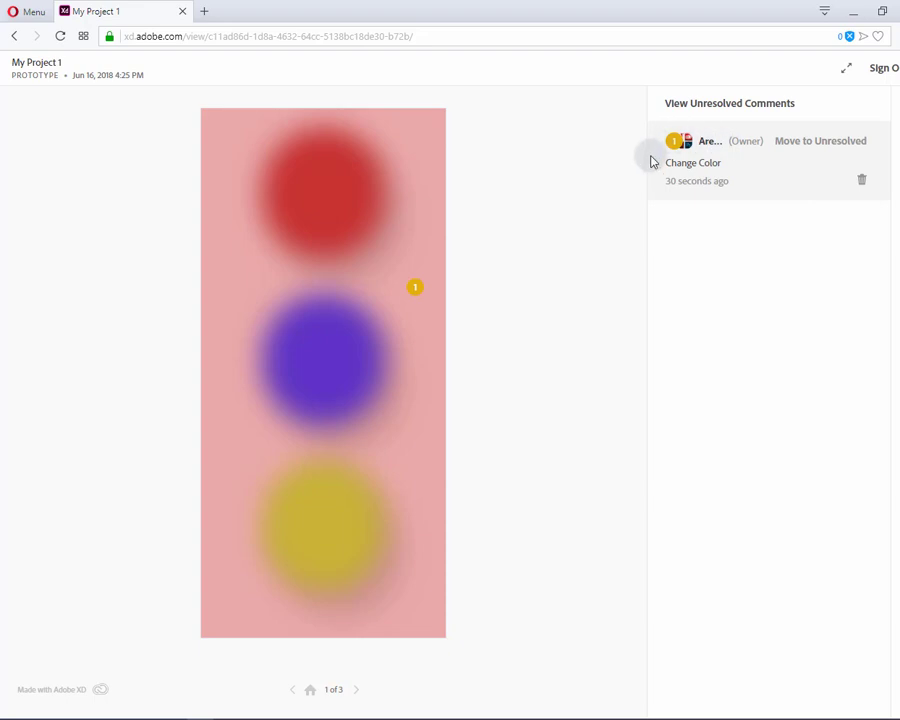
pyautogui.click(857, 176)
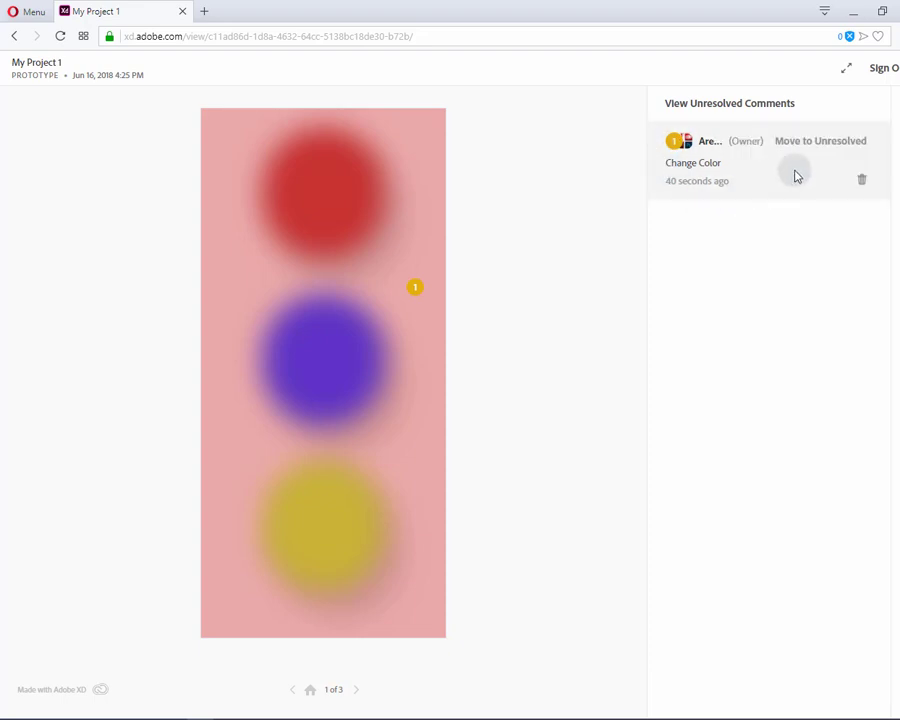
pyautogui.click(758, 108)
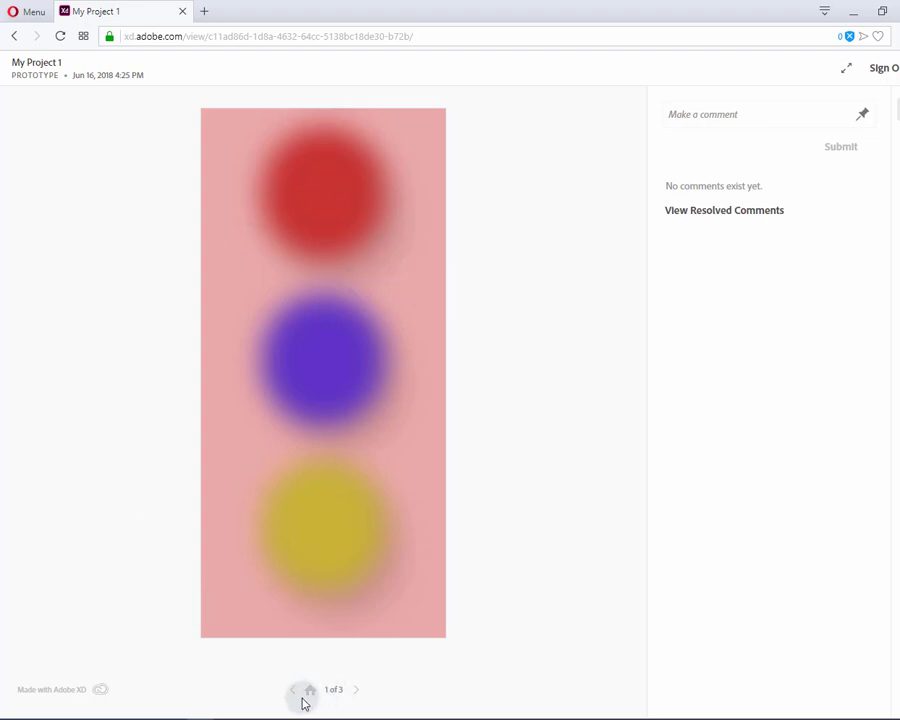
# Step: Step through the pink, blue and yellow screens, return home, then switch back to Adobe XD
pyautogui.click(356, 692)
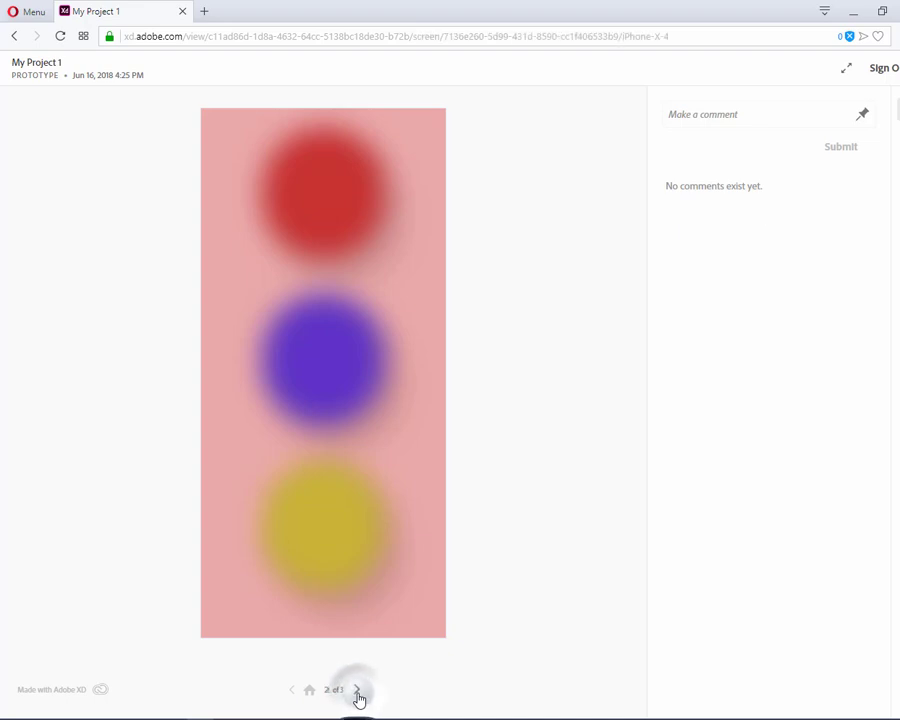
pyautogui.click(310, 692)
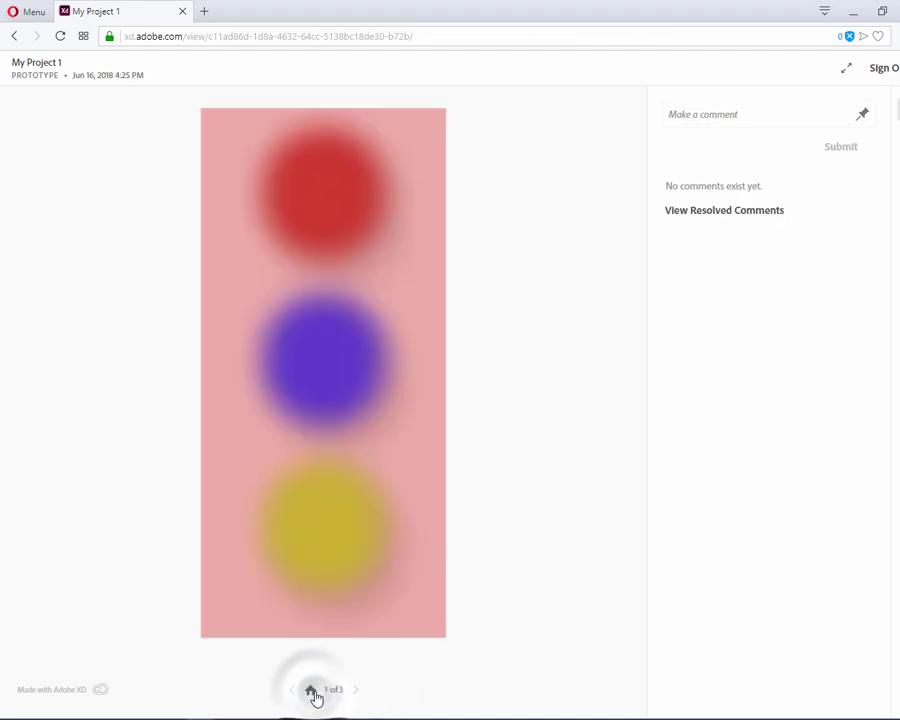
pyautogui.click(358, 692)
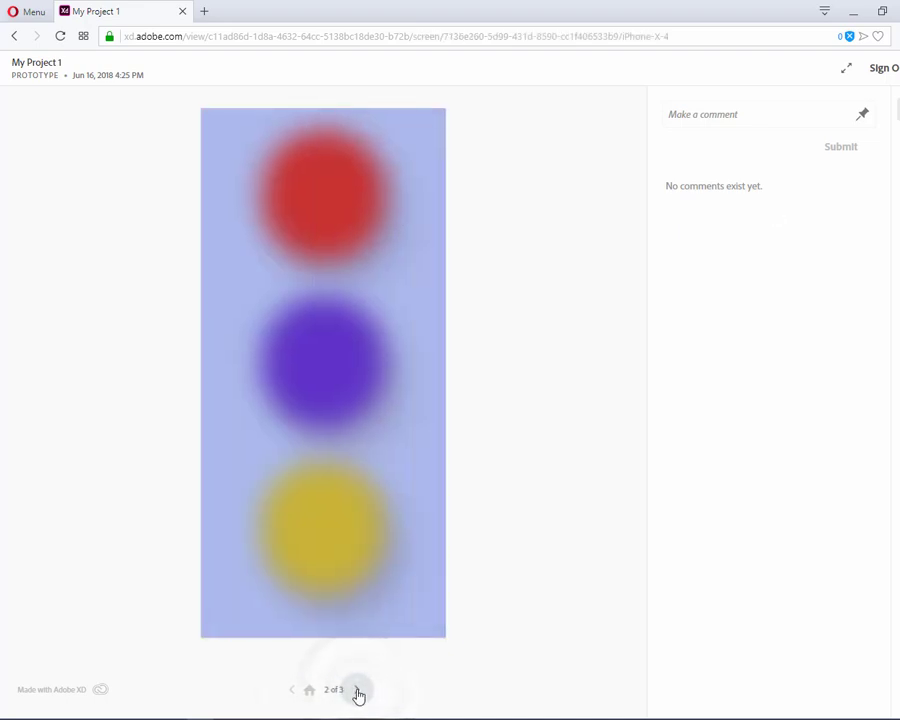
pyautogui.click(358, 692)
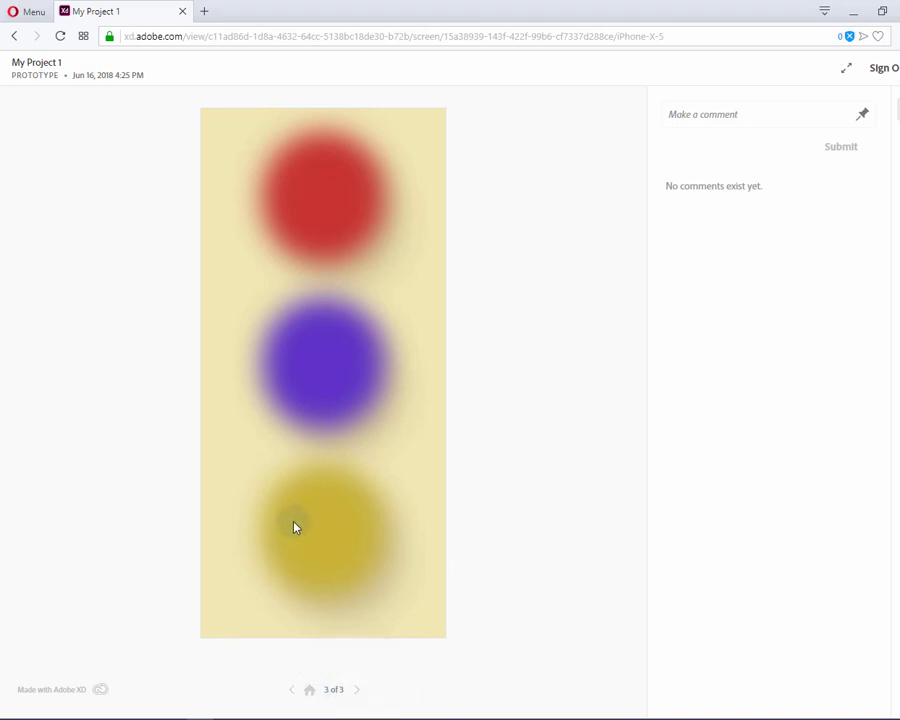
pyautogui.click(300, 690)
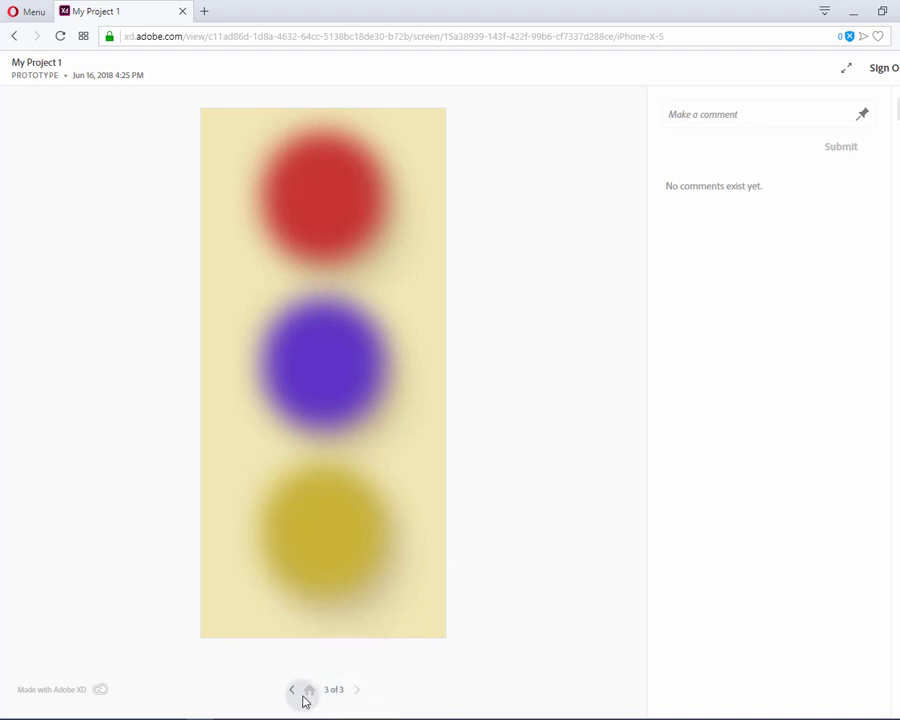
pyautogui.click(310, 692)
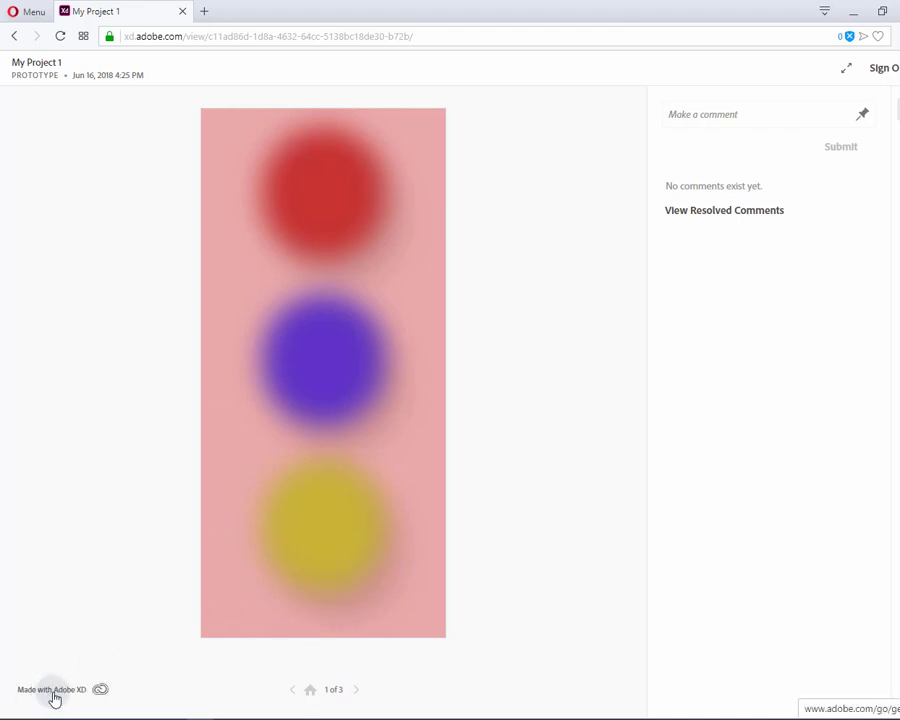
pyautogui.click(255, 713)
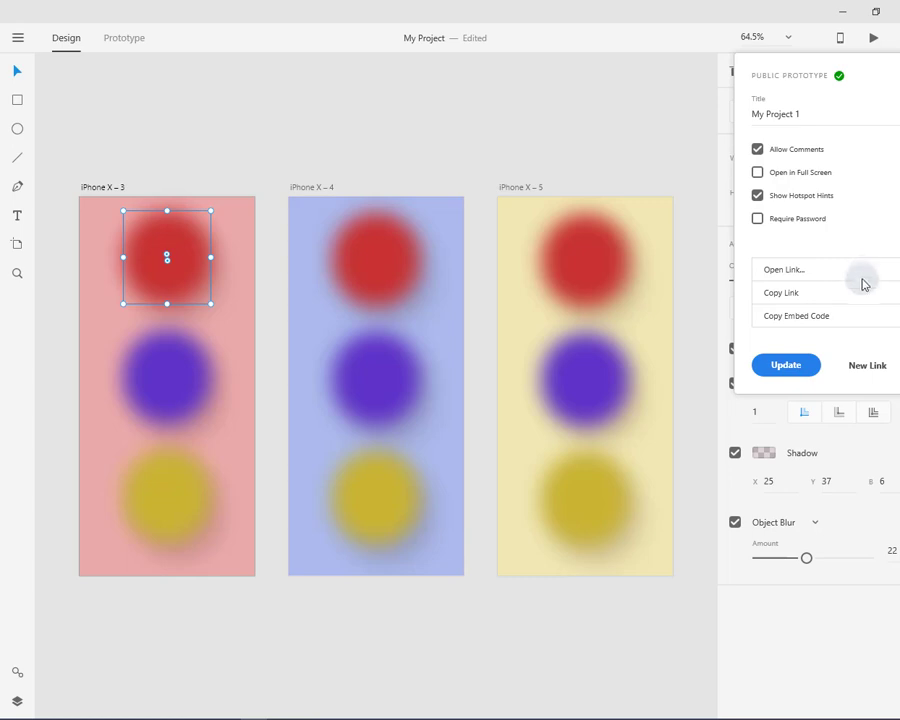
# Step: Copy the prototype link, load it in a new Opera tab, then close that tab
pyautogui.click(773, 295)
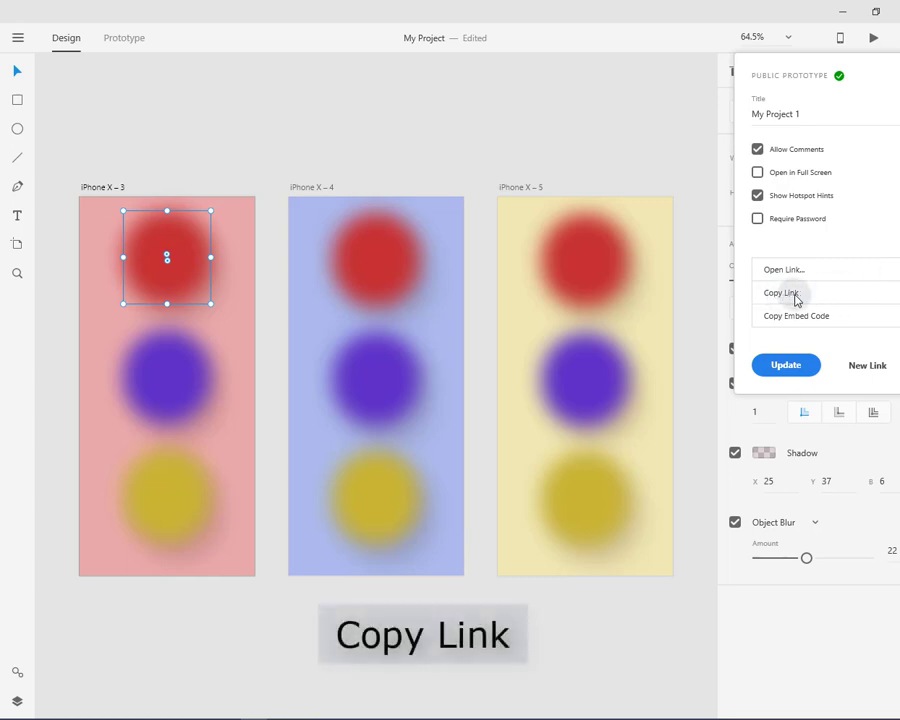
pyautogui.click(795, 300)
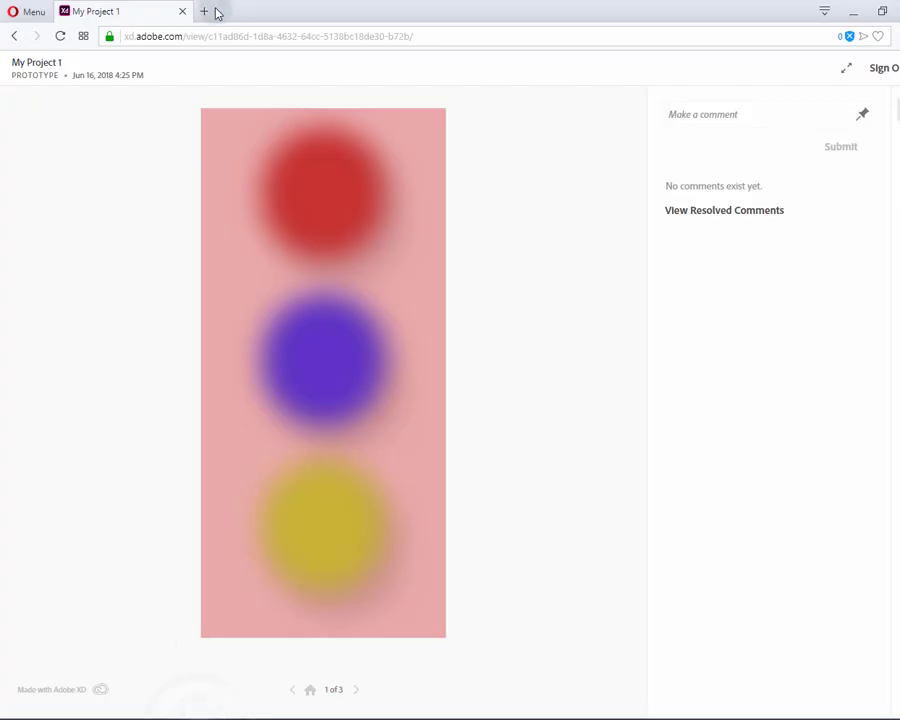
pyautogui.click(212, 11)
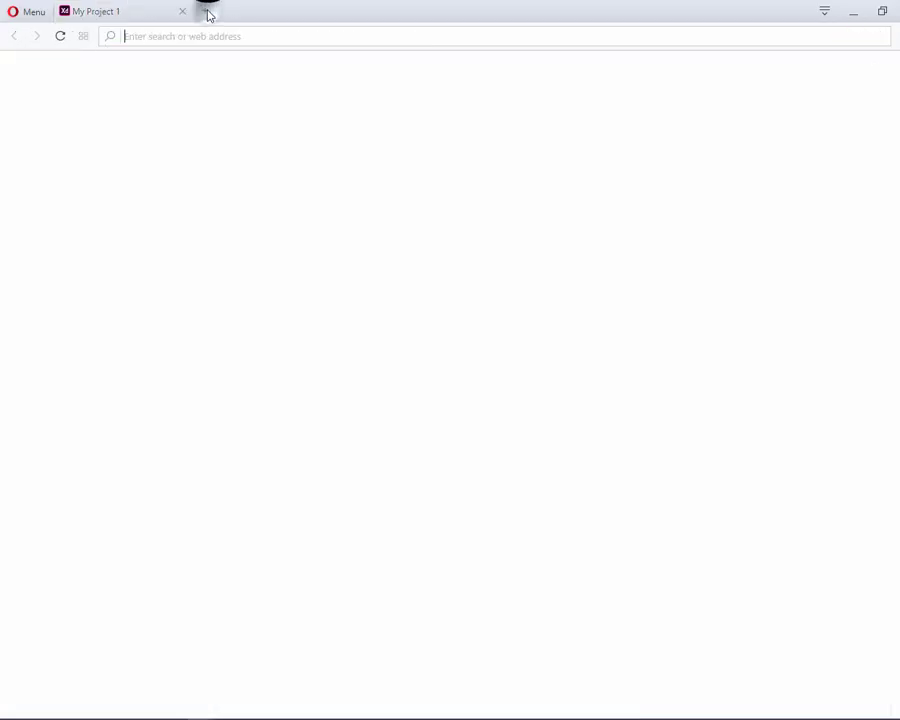
pyautogui.click(211, 37)
pyautogui.hotkey('ctrl', 'v')
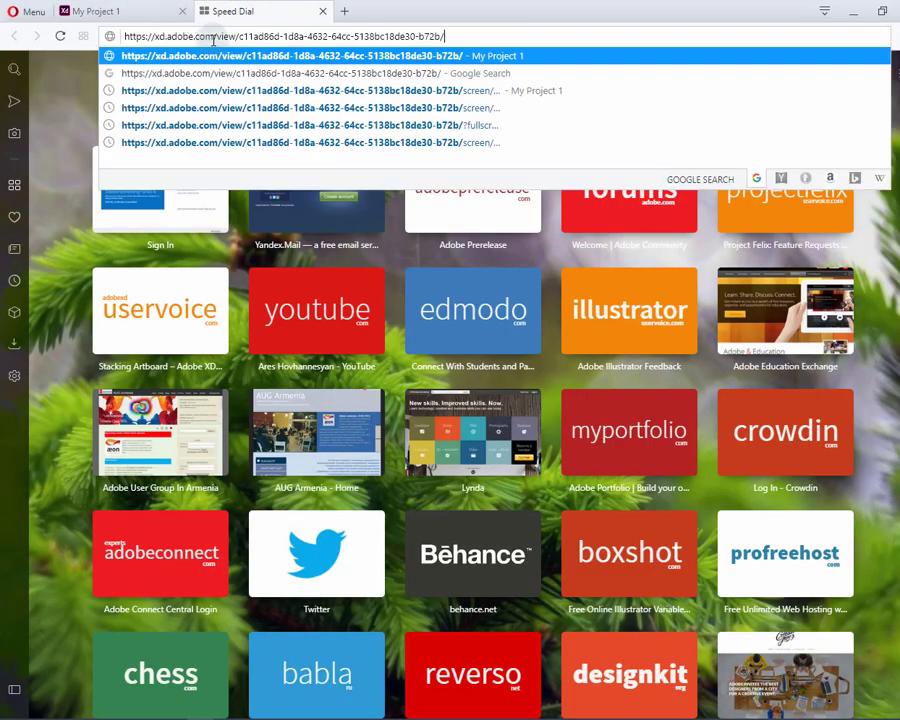
pyautogui.press('Return')
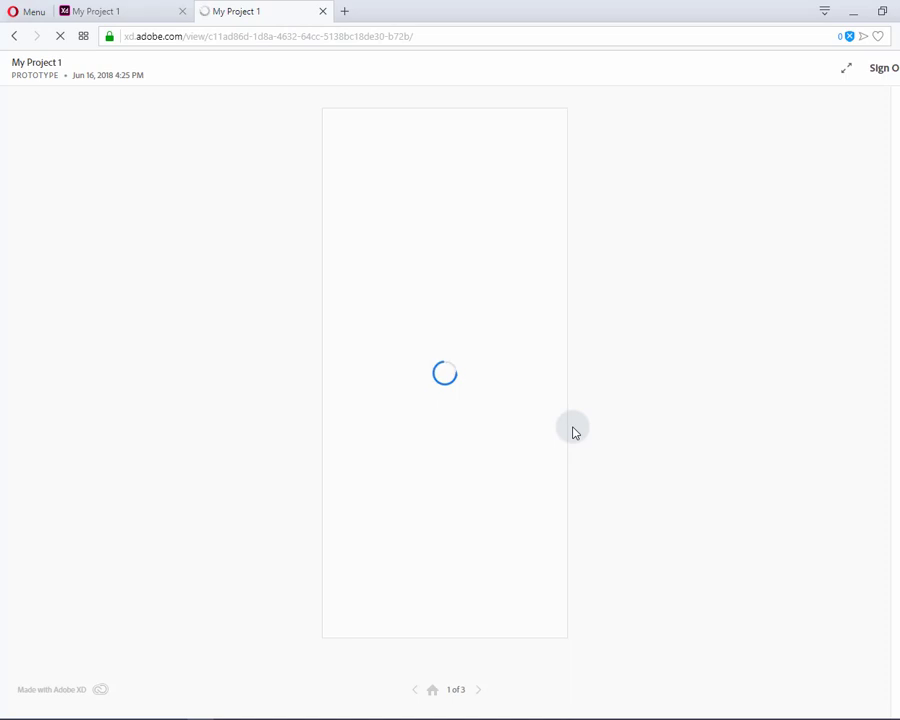
pyautogui.click(323, 12)
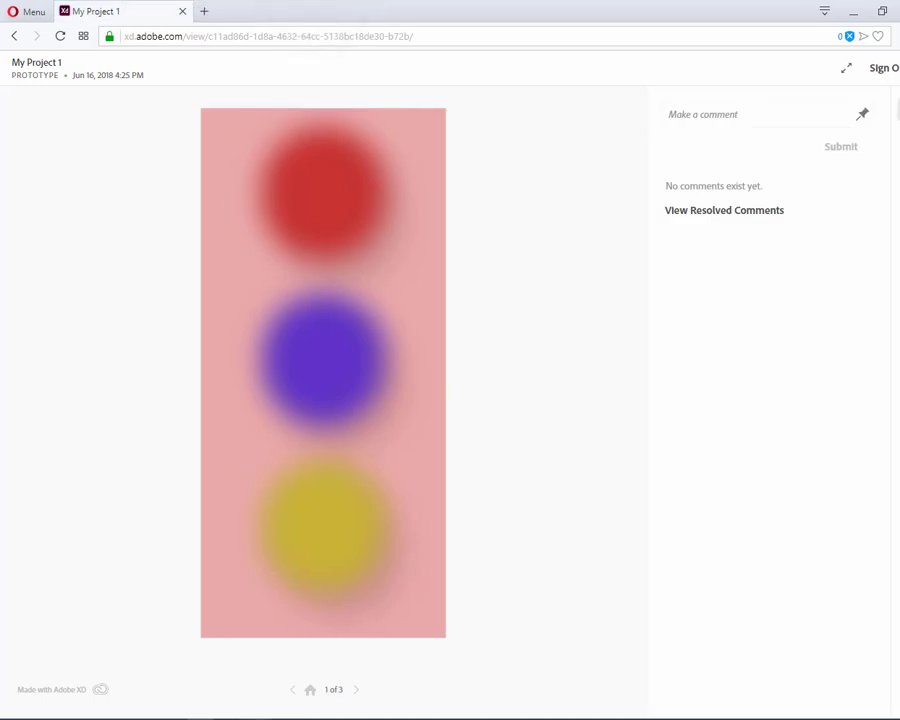
# Step: Switch from the browser back to the Adobe XD window via the taskbar
pyautogui.moveTo(250, 715)
pyautogui.click(252, 645)
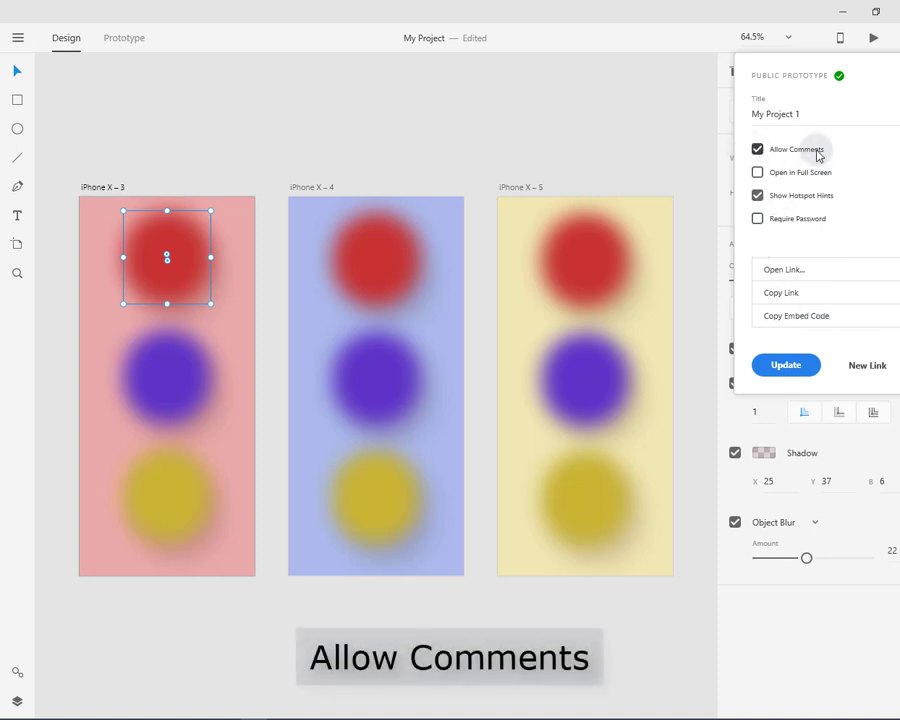
# Step: Turn off comments and adjust the full-screen option for the shared prototype
pyautogui.click(757, 150)
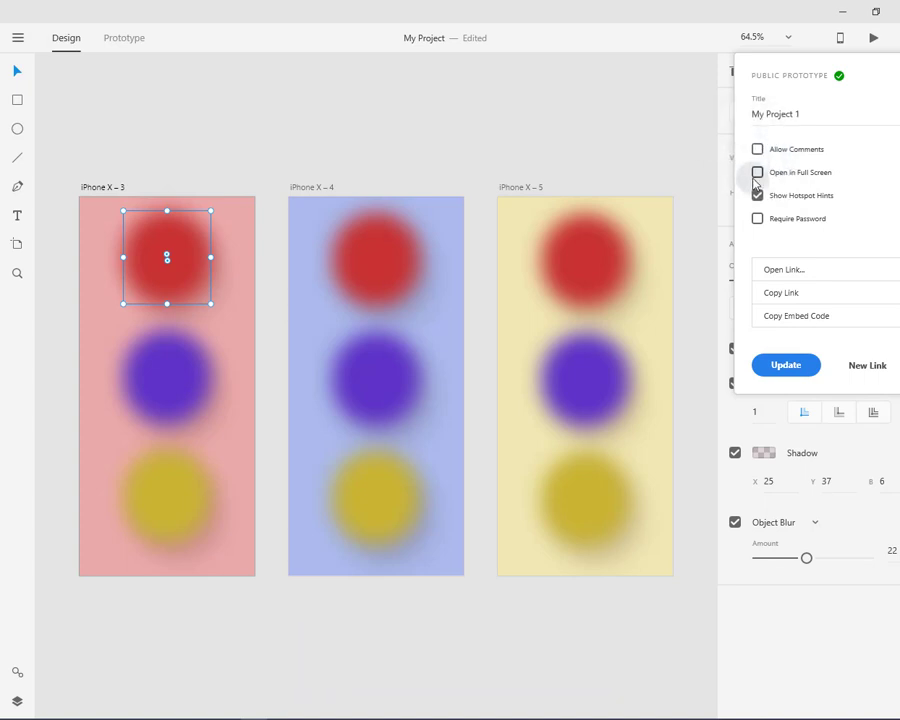
pyautogui.click(758, 174)
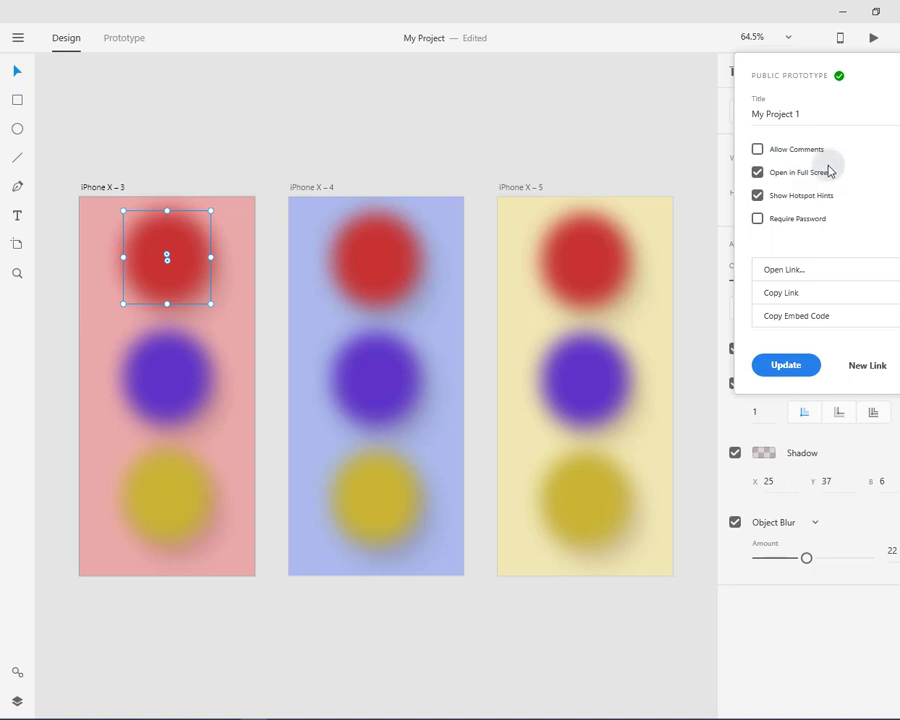
pyautogui.click(759, 173)
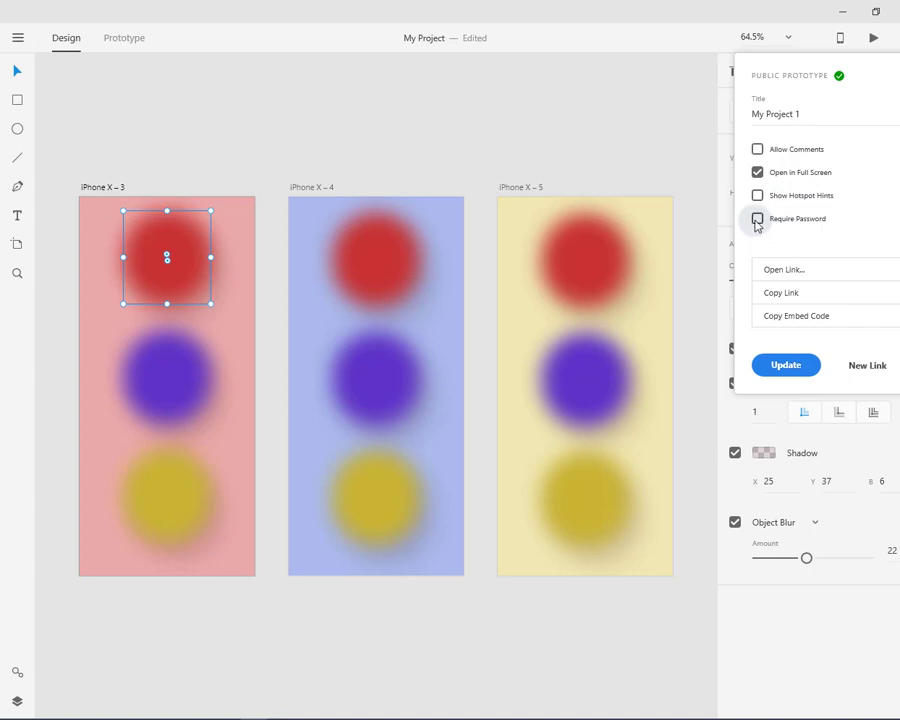
# Step: Require a viewing password on the link, enter the password, and update it
pyautogui.click(757, 219)
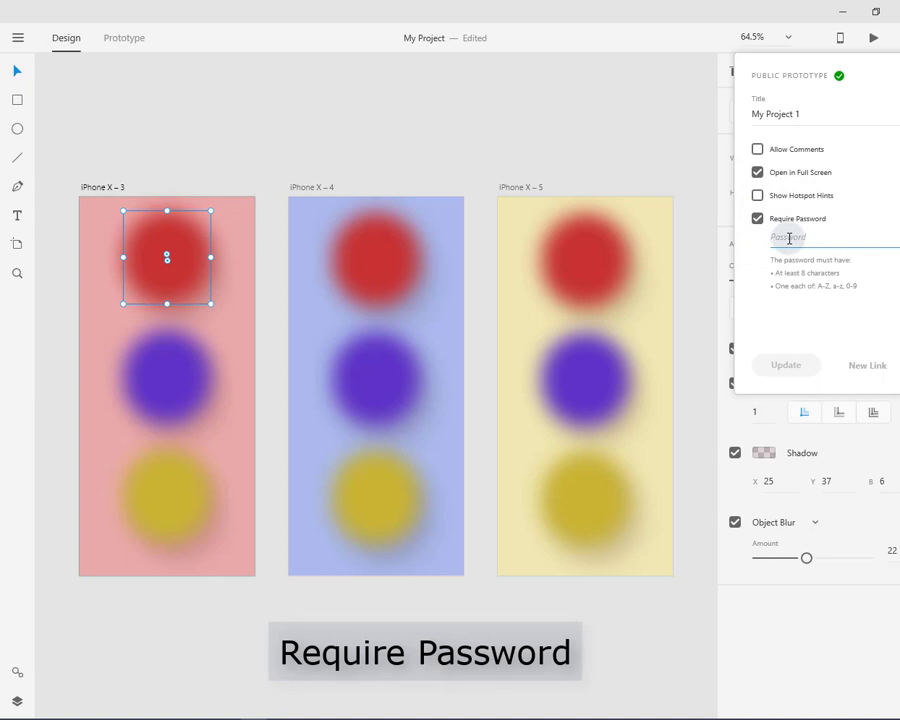
pyautogui.click(789, 238)
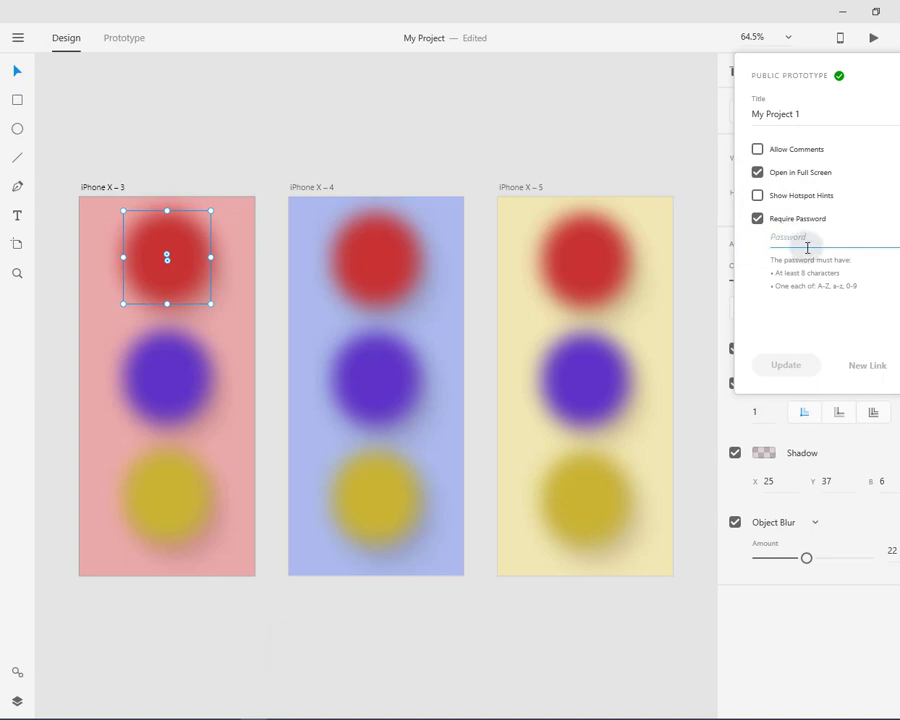
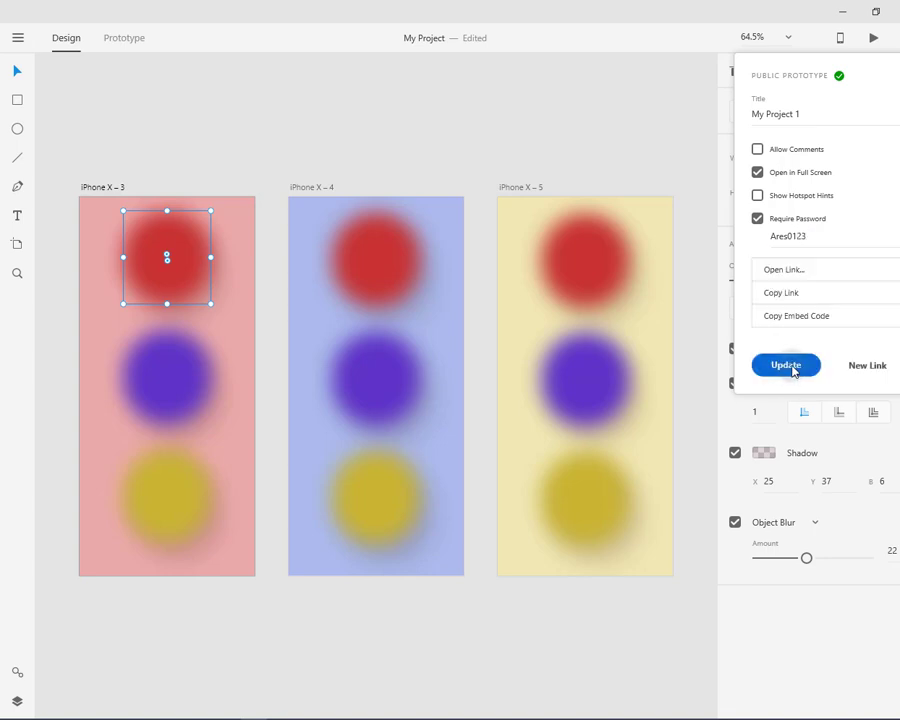
pyautogui.click(789, 367)
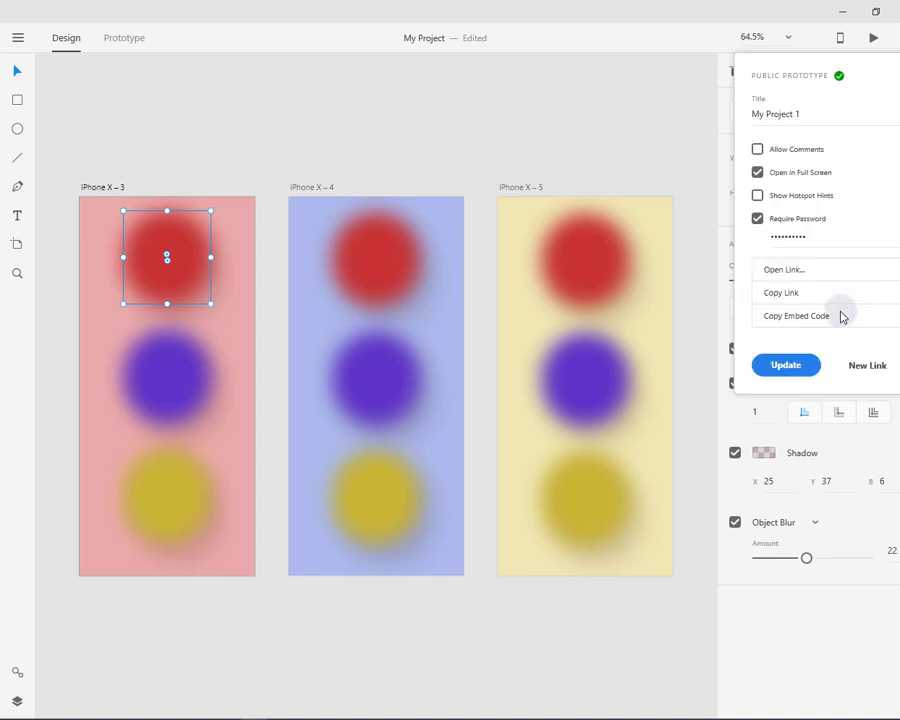
# Step: Open the protected link in the browser and unlock it with the viewing password
pyautogui.click(783, 270)
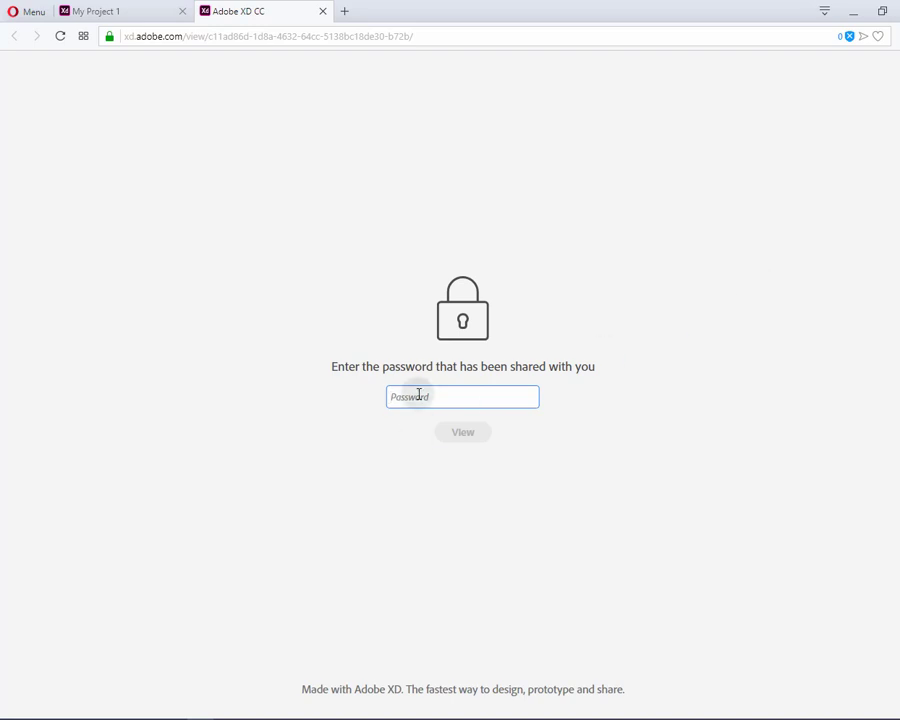
pyautogui.write('a')
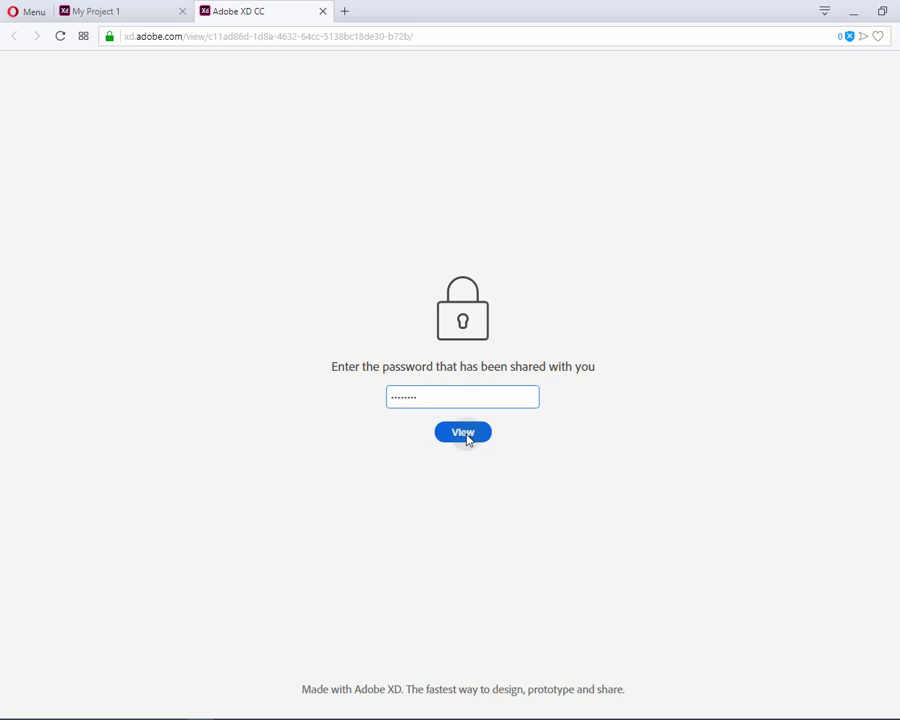
pyautogui.click(466, 439)
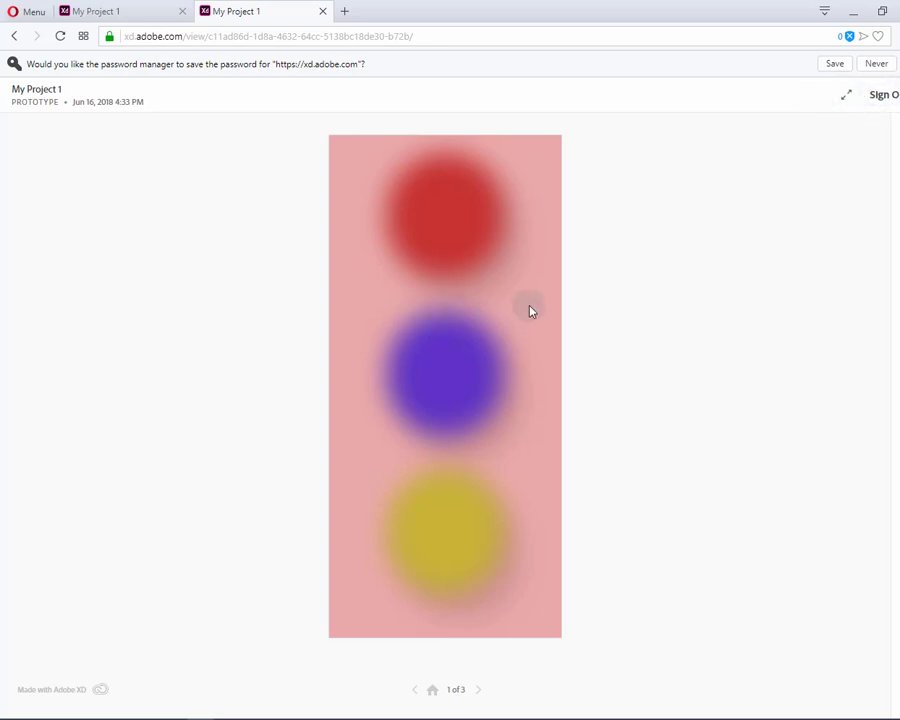
# Step: Advance through the pink, blue and yellow screens to 3 of 3, then return to Adobe XD
pyautogui.click(530, 309)
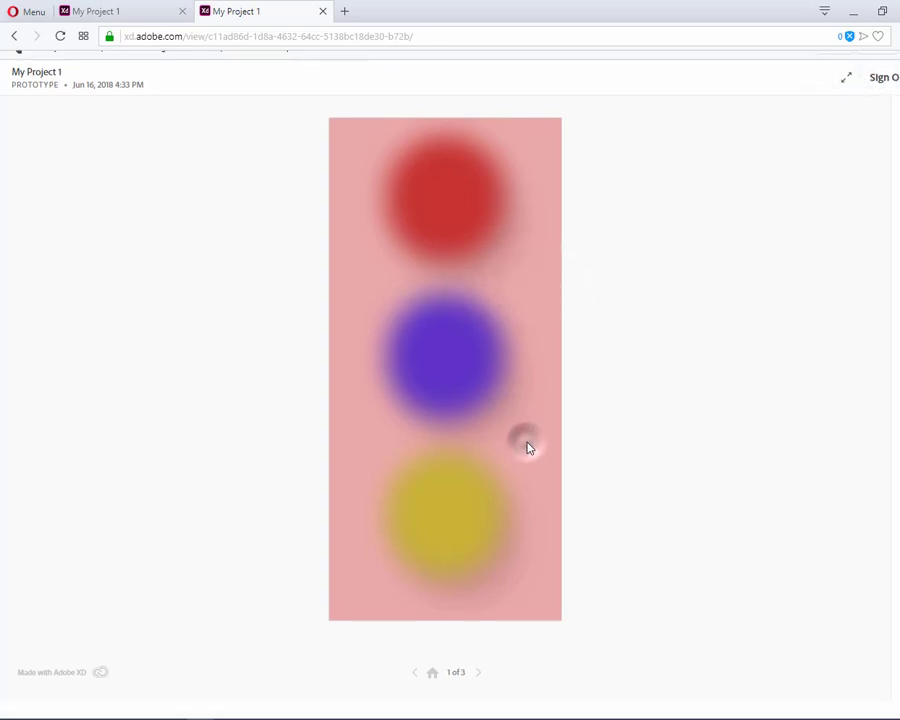
pyautogui.click(393, 299)
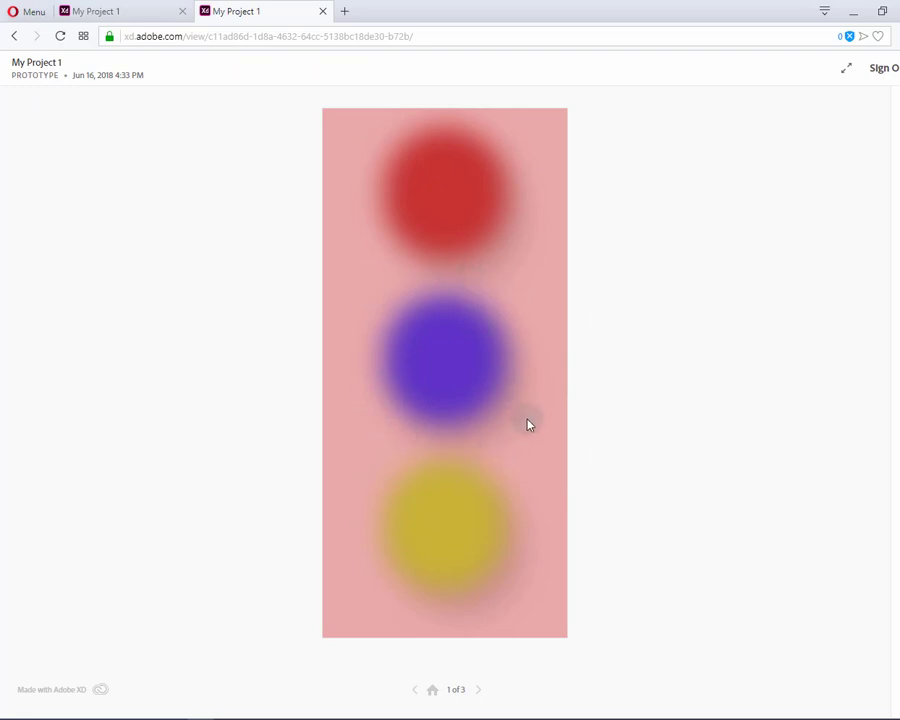
pyautogui.click(460, 385)
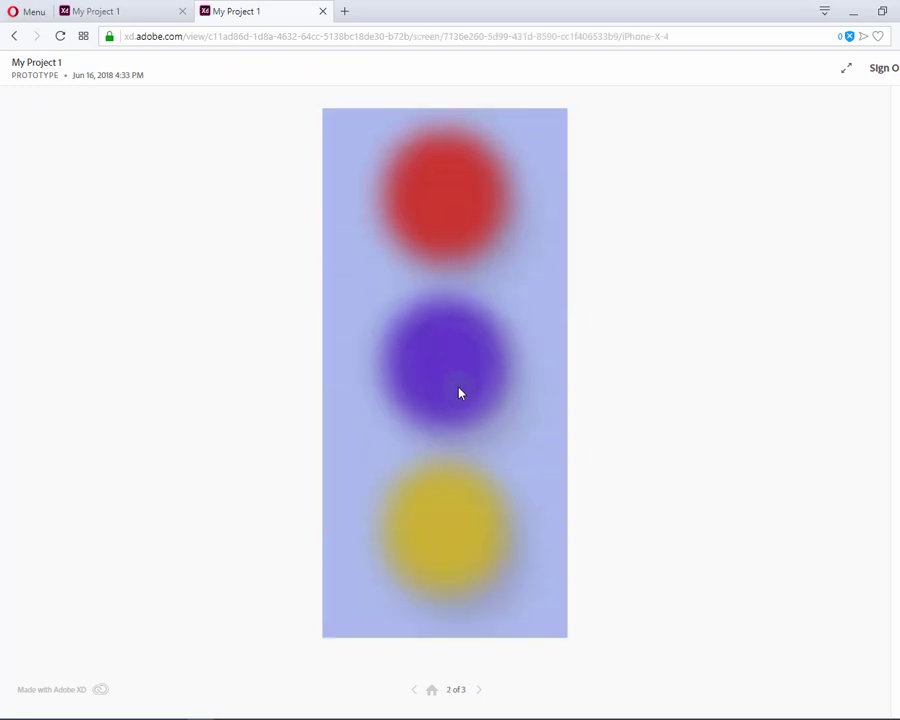
pyautogui.click(457, 364)
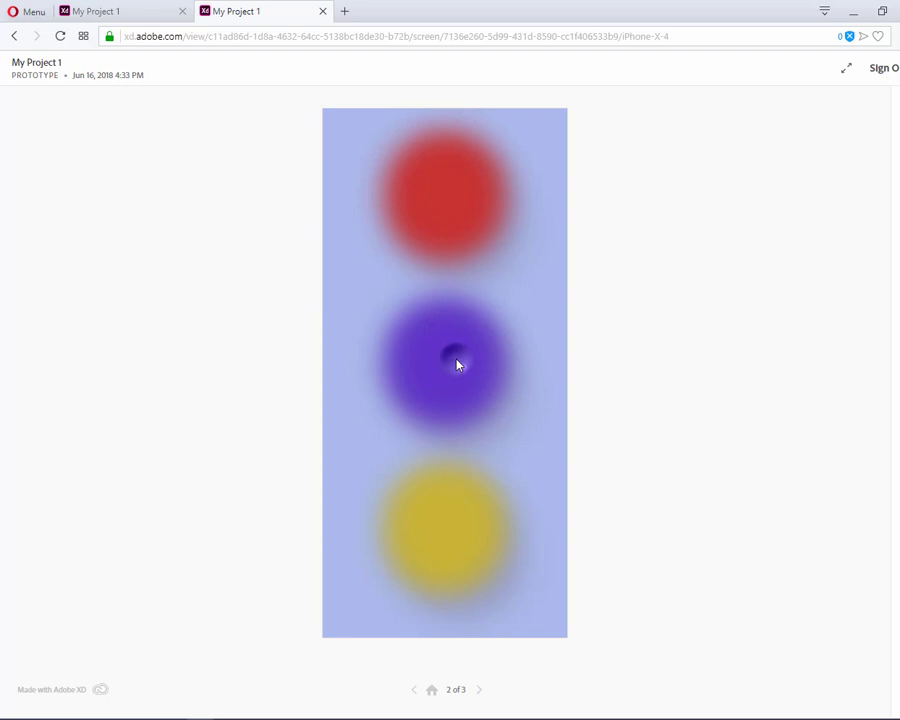
pyautogui.click(441, 524)
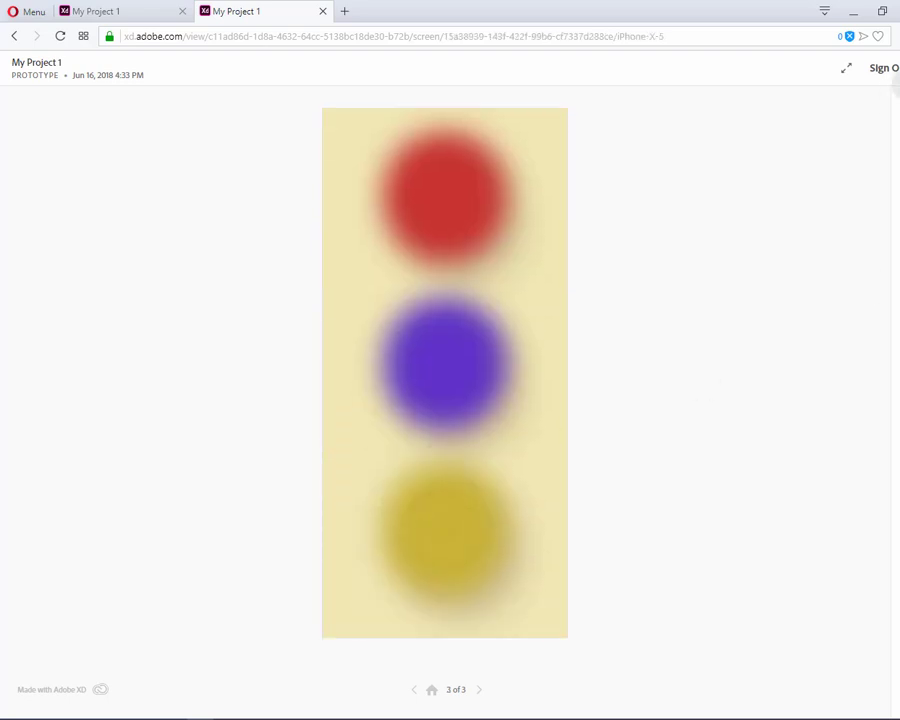
pyautogui.click(355, 581)
pyautogui.click(250, 712)
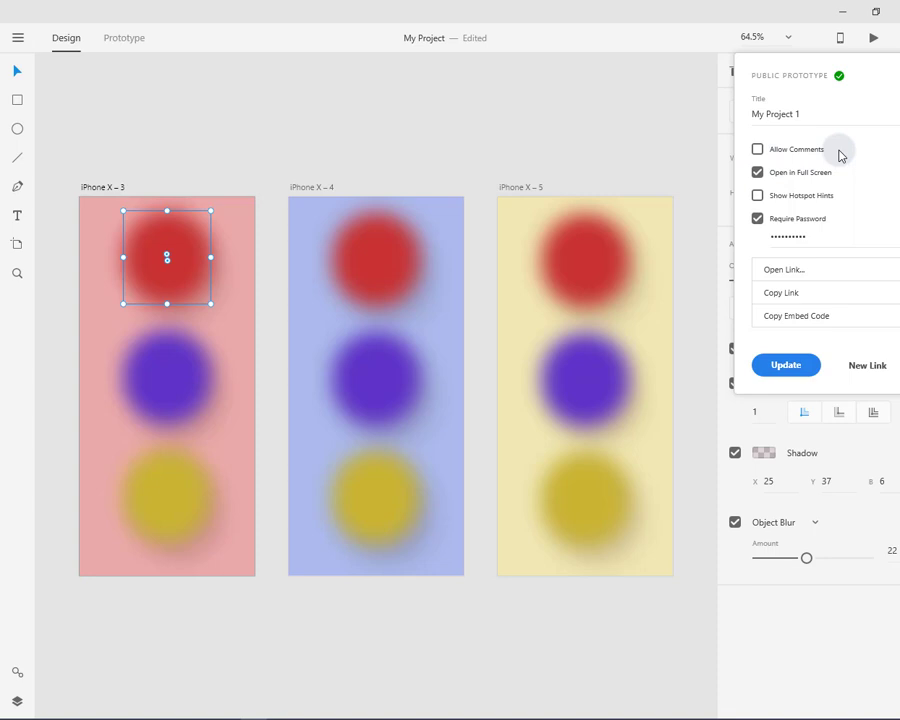
# Step: Create a new public link for My Project 1 with comments and hotspot hints, no password or full screen
pyautogui.click(870, 366)
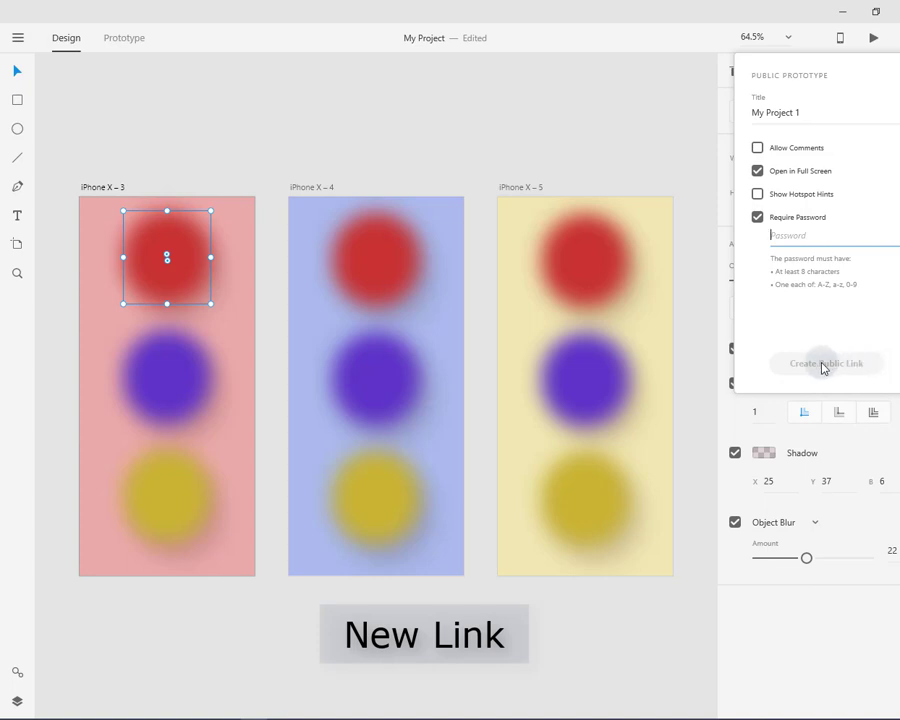
pyautogui.click(757, 217)
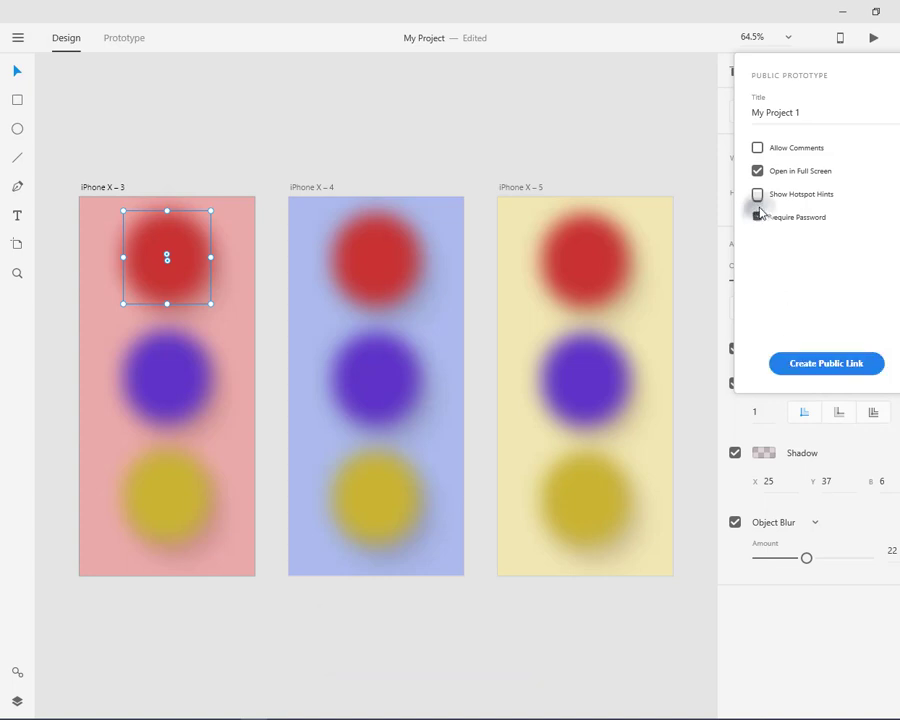
pyautogui.click(757, 194)
pyautogui.click(757, 148)
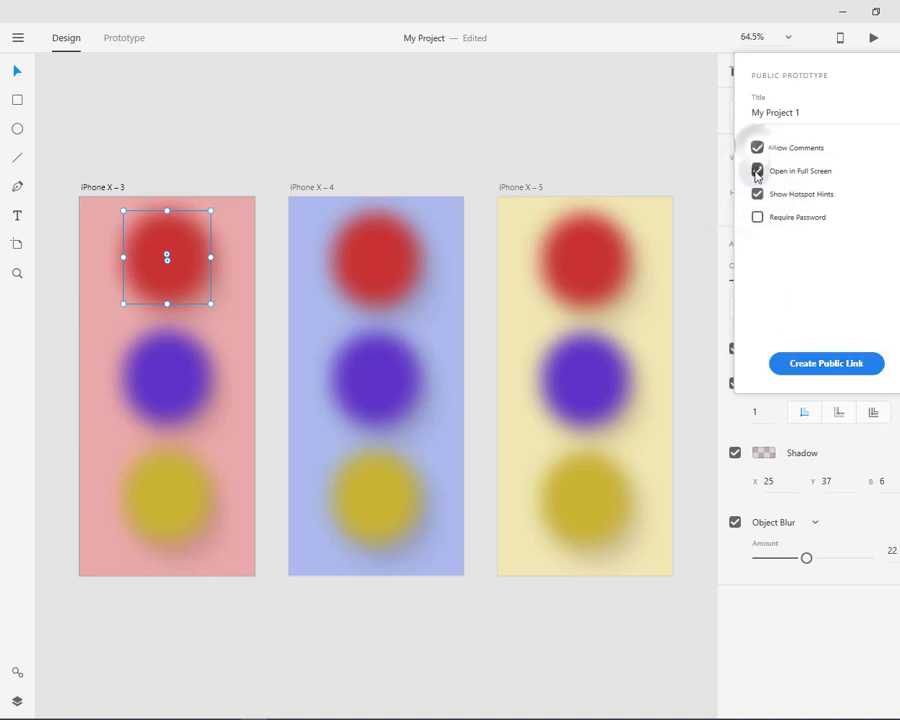
pyautogui.click(757, 171)
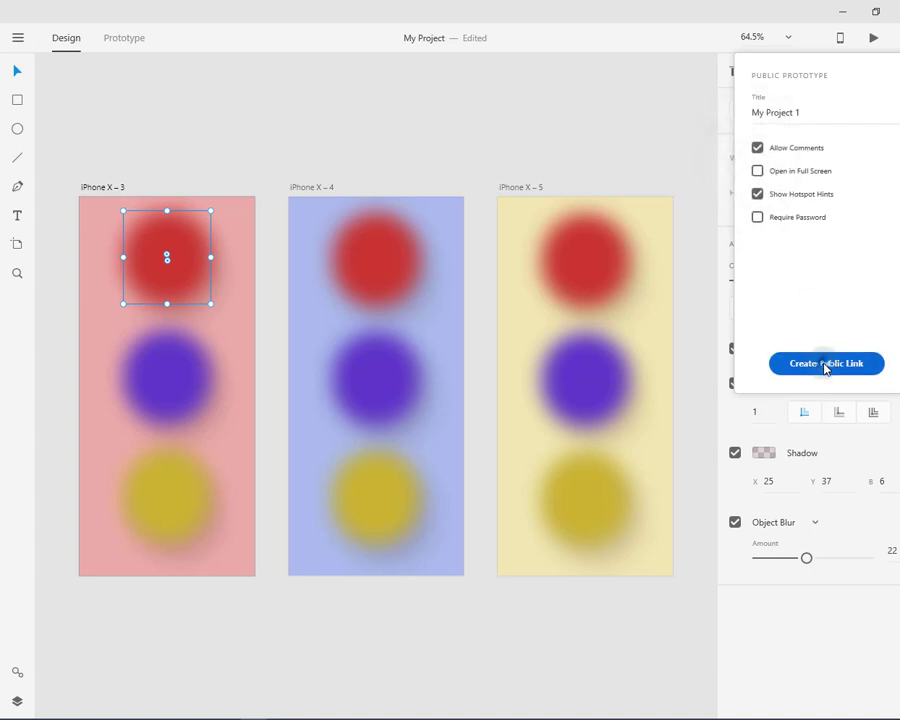
pyautogui.click(825, 365)
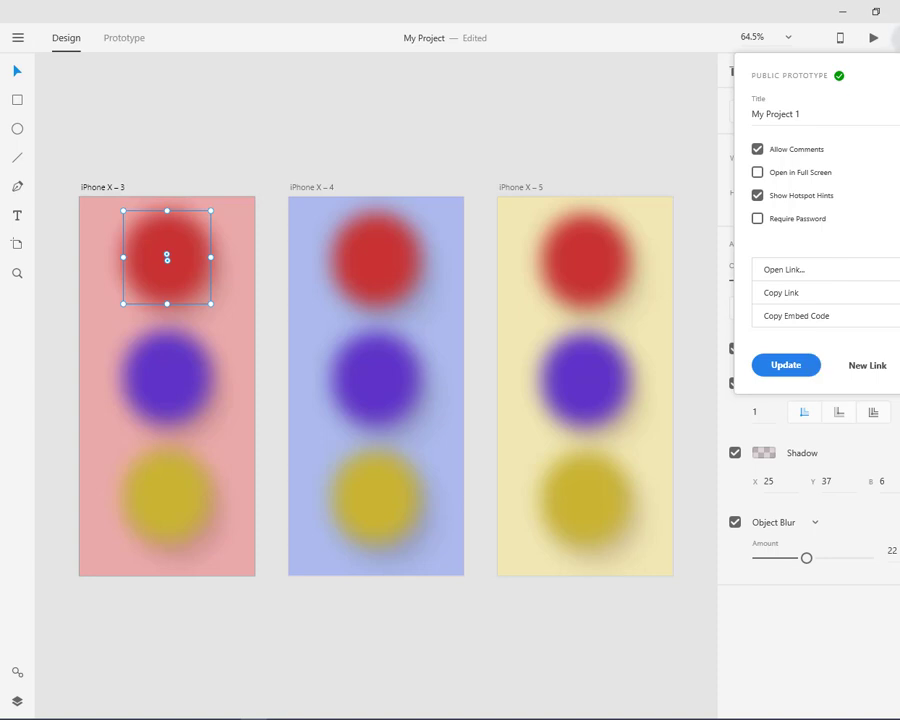
pyautogui.click(893, 37)
pyautogui.click(893, 37)
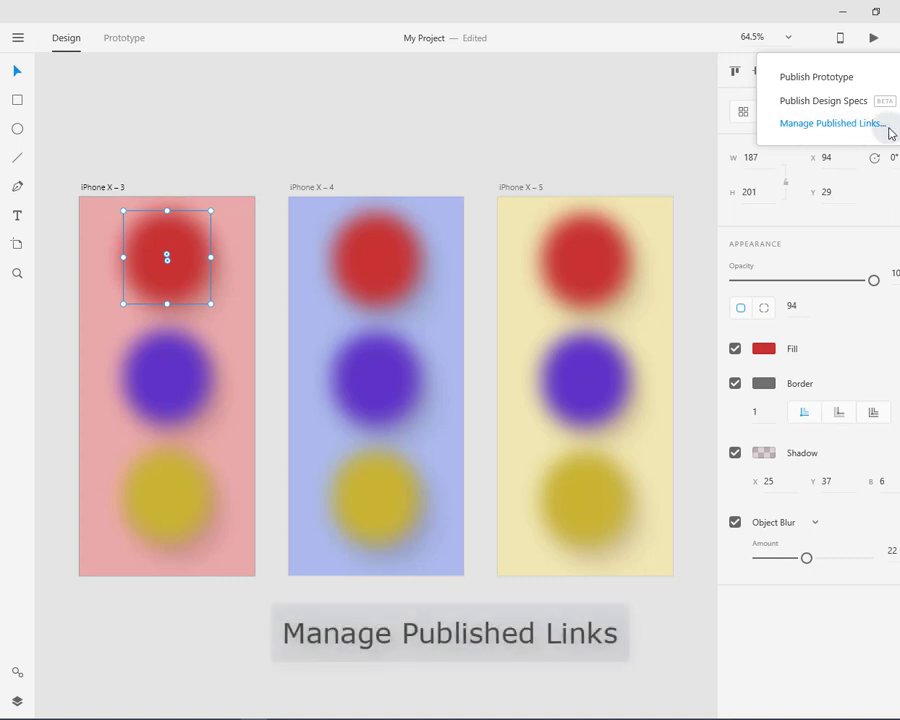
# Step: Open the published links page in Creative Cloud Assets and view the newer My Project 1 prototype
pyautogui.click(855, 127)
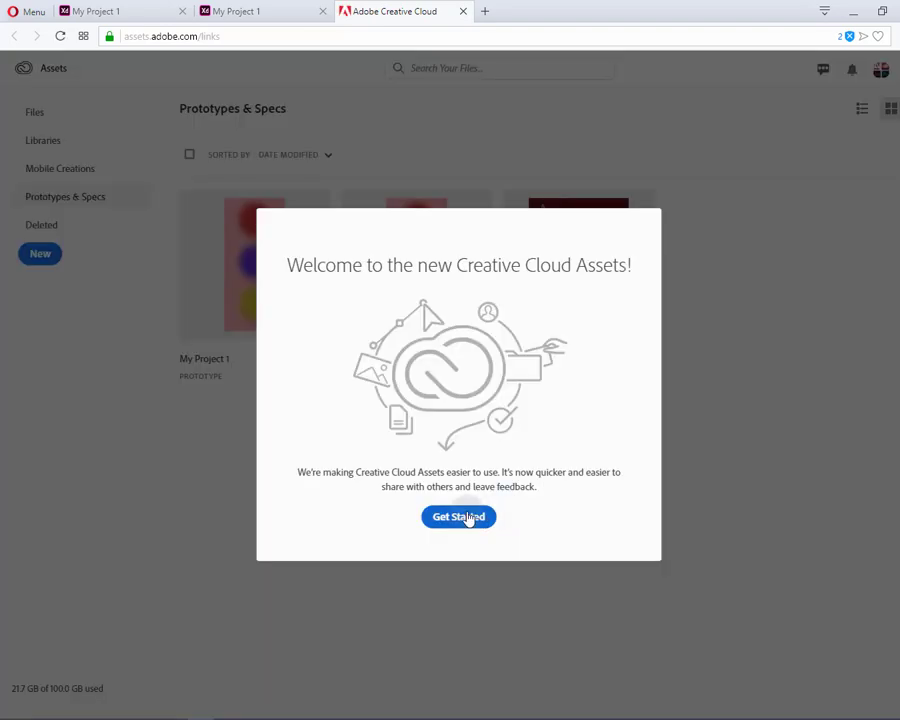
pyautogui.click(468, 516)
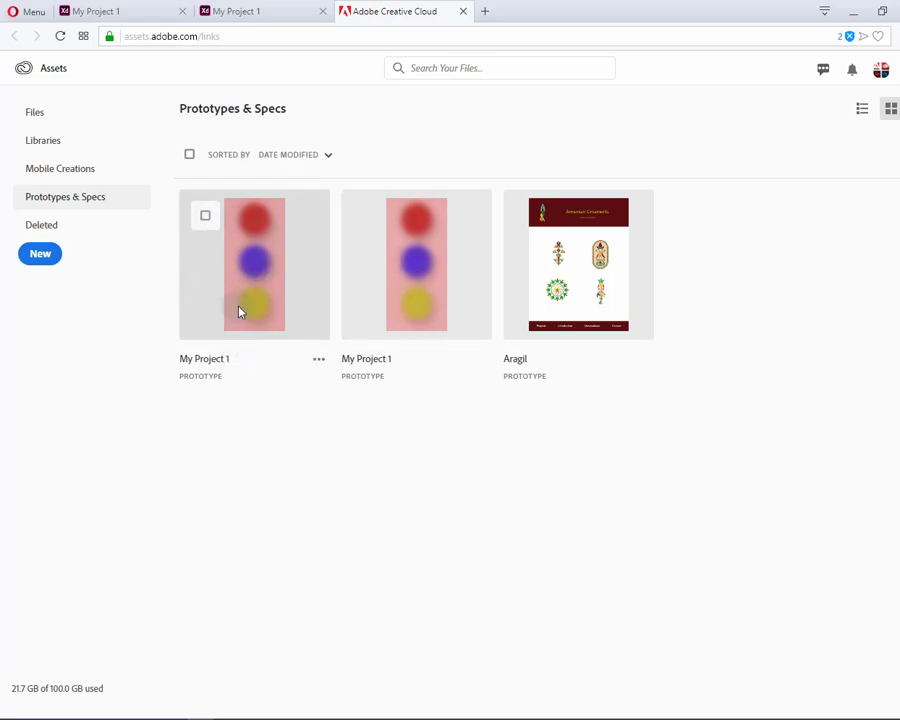
pyautogui.click(229, 358)
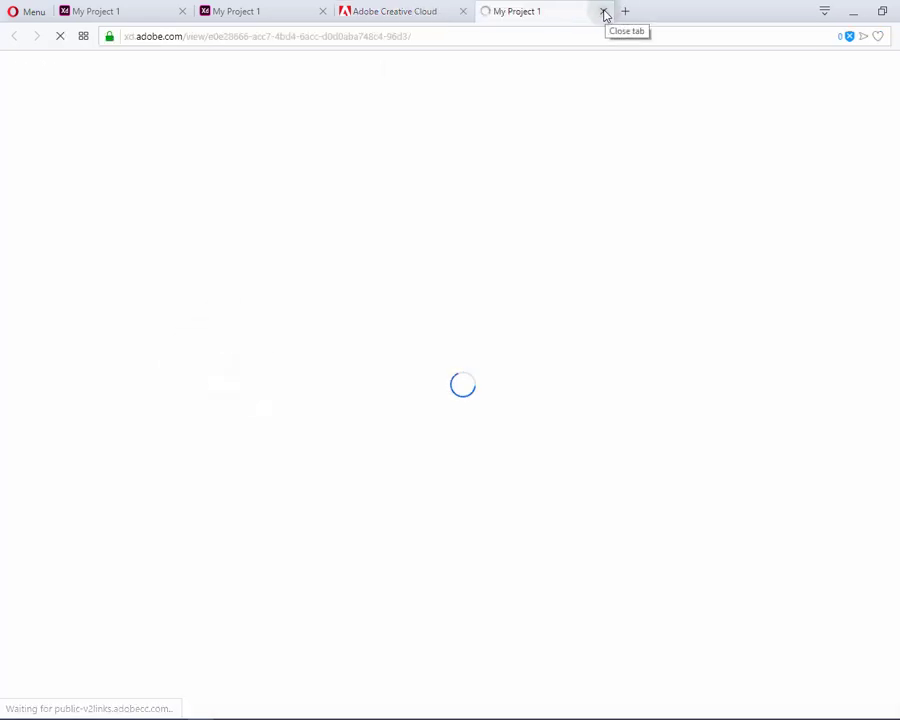
# Step: Close the prototype preview, select the older My Project 1 prototype, and check the deleted files
pyautogui.click(604, 12)
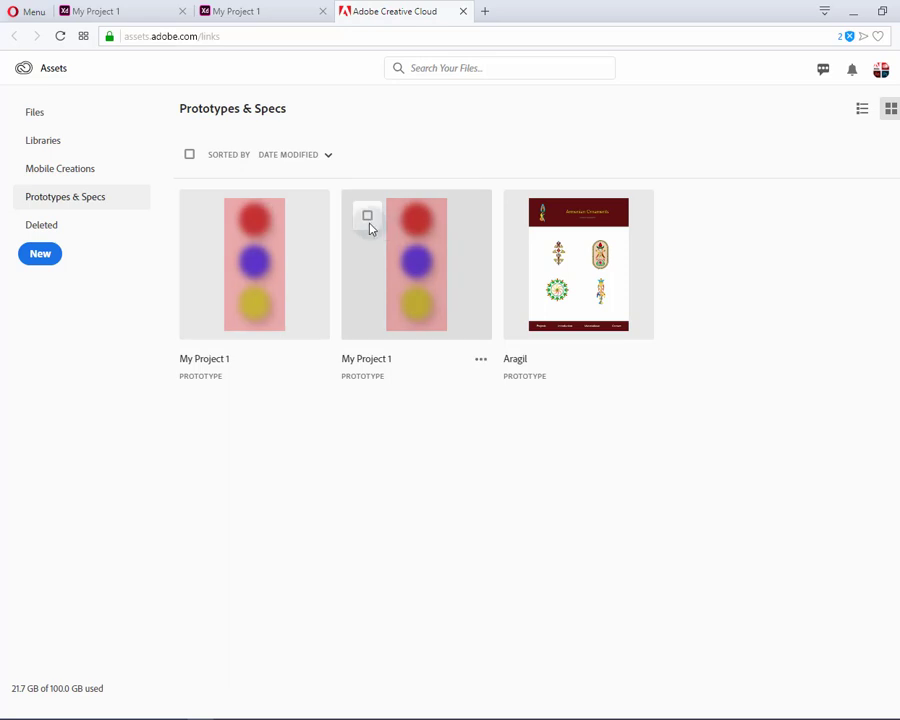
pyautogui.click(367, 216)
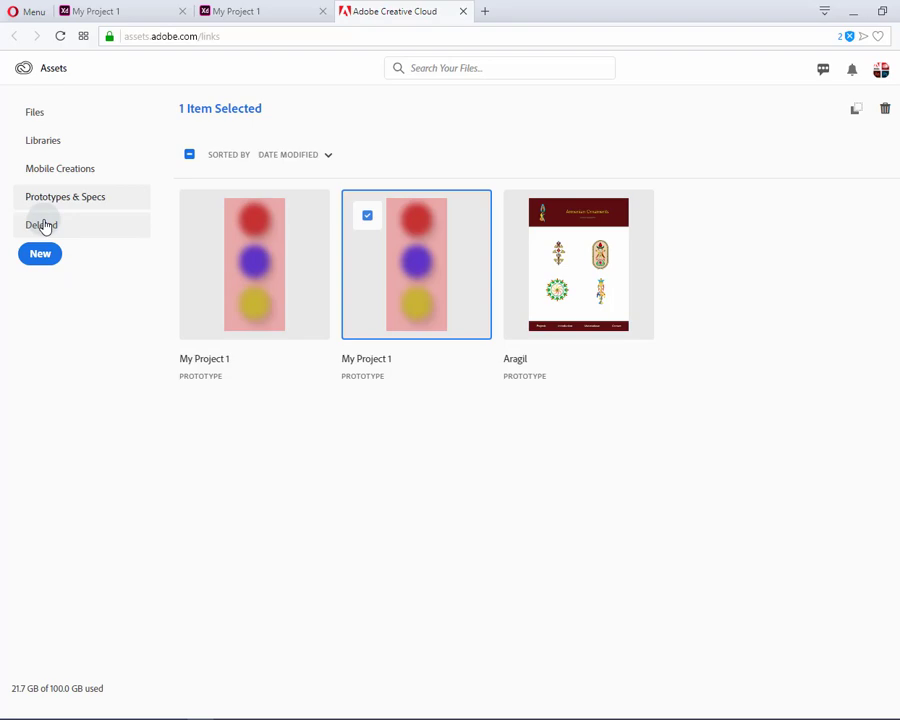
pyautogui.click(44, 226)
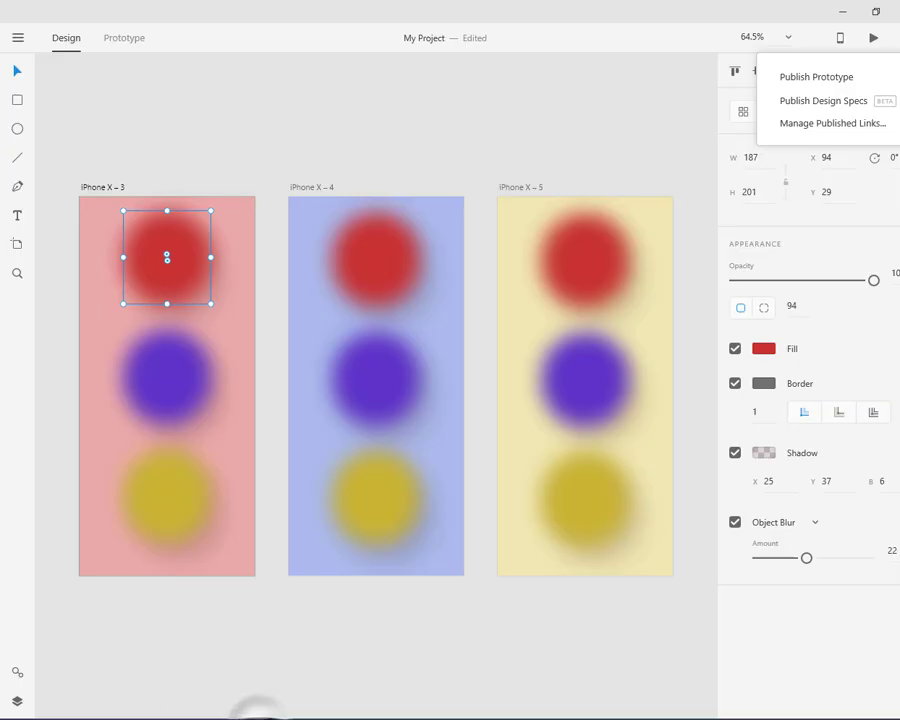
# Step: Update the public prototype link with the latest changes, then close the panel and clear the selection
pyautogui.click(848, 78)
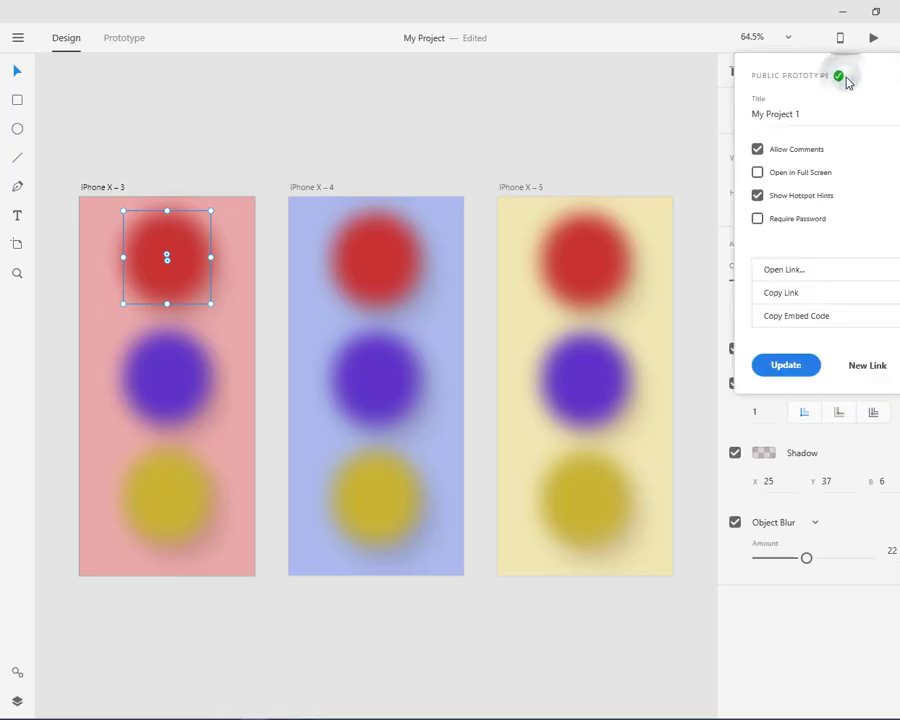
pyautogui.click(812, 368)
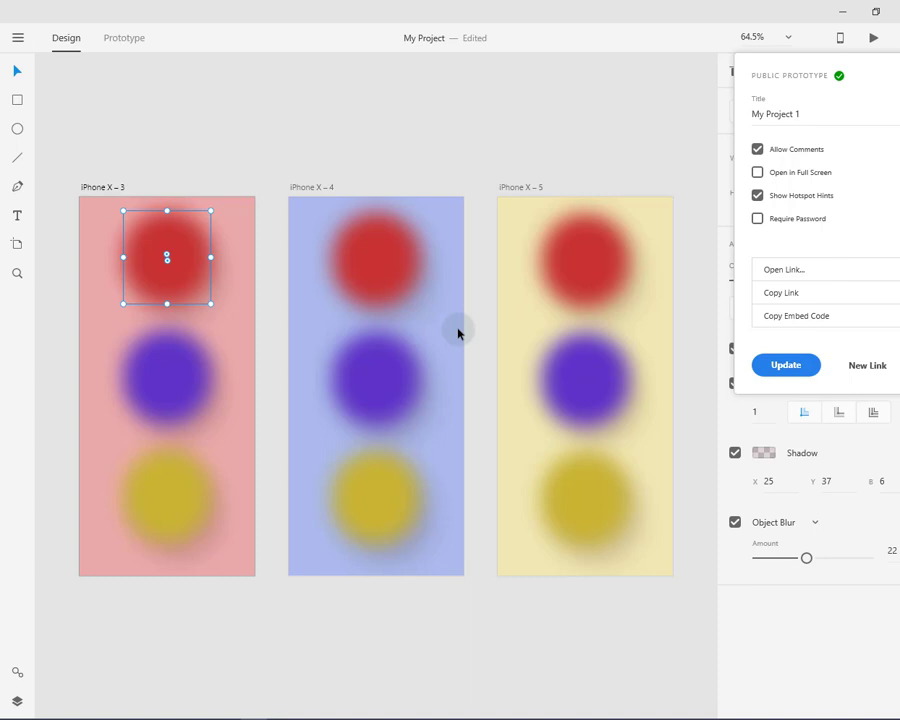
pyautogui.click(451, 220)
pyautogui.click(563, 145)
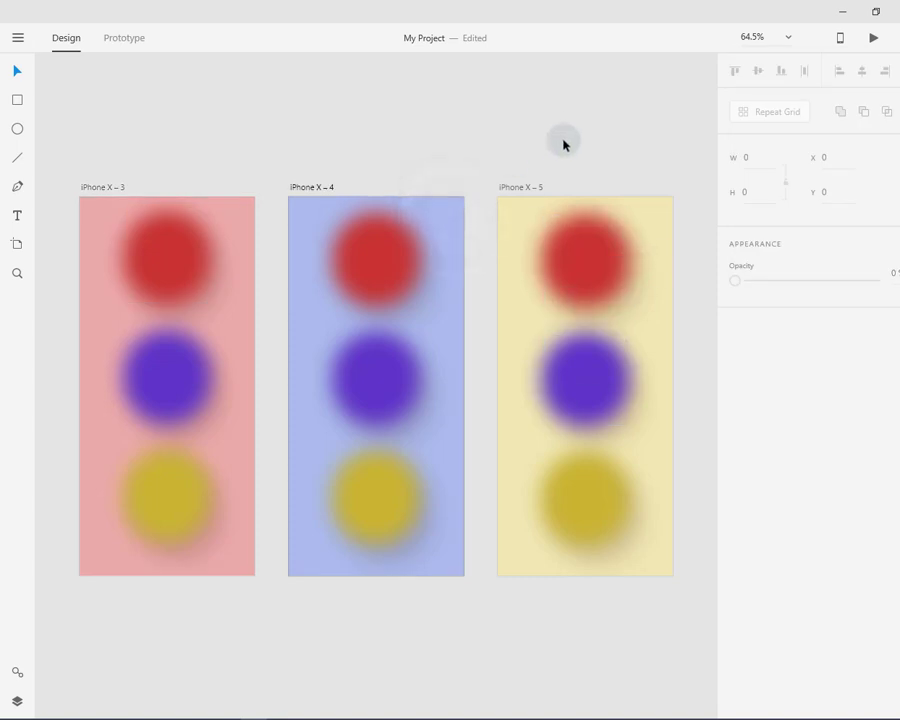